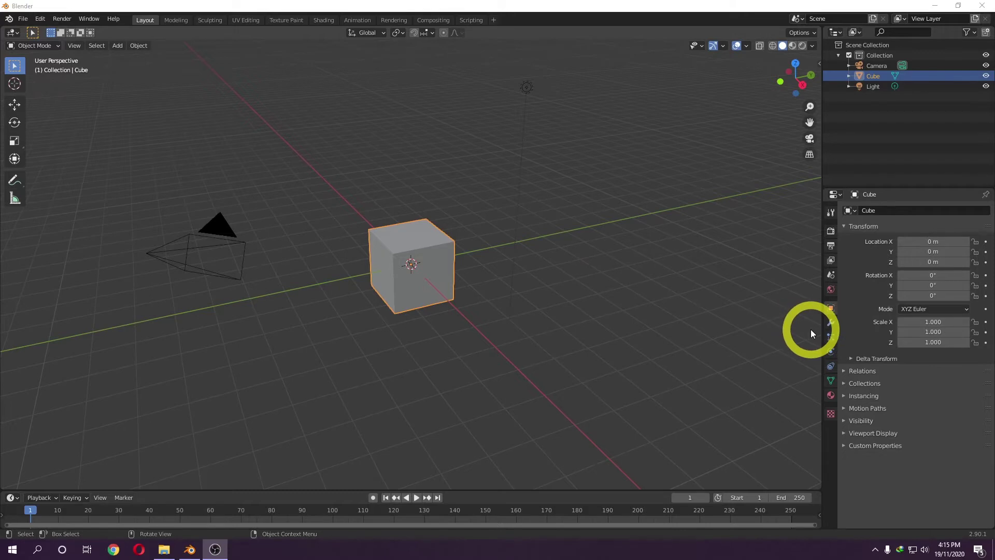
- Add a Simple Deform modifier to the cube and set its twist angle to 34.8°
left_click(830, 324)
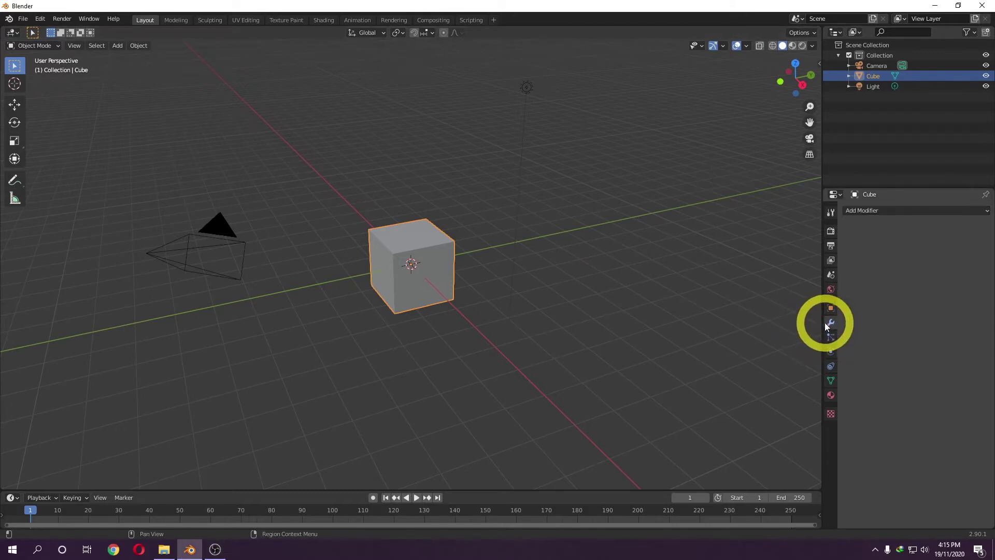
left_click(889, 212)
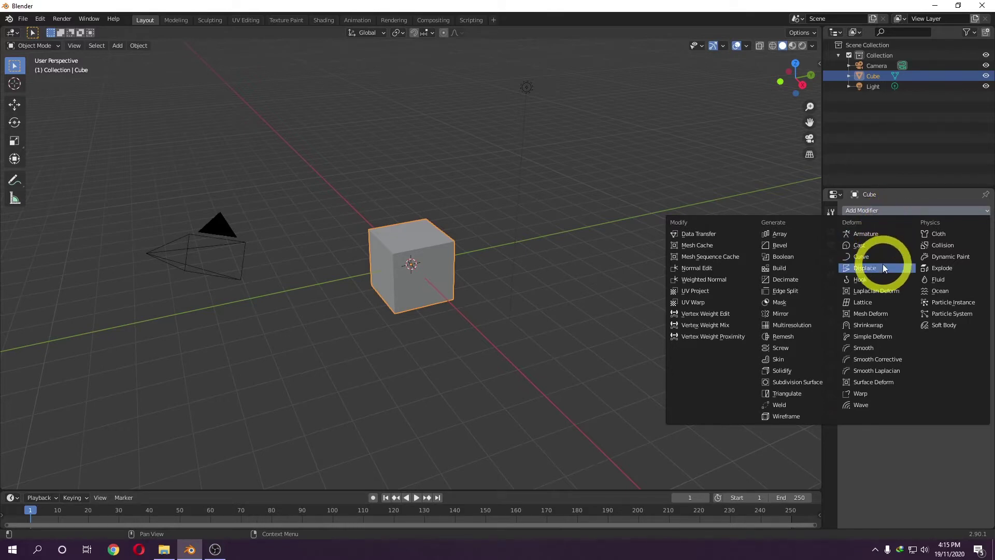
left_click(882, 336)
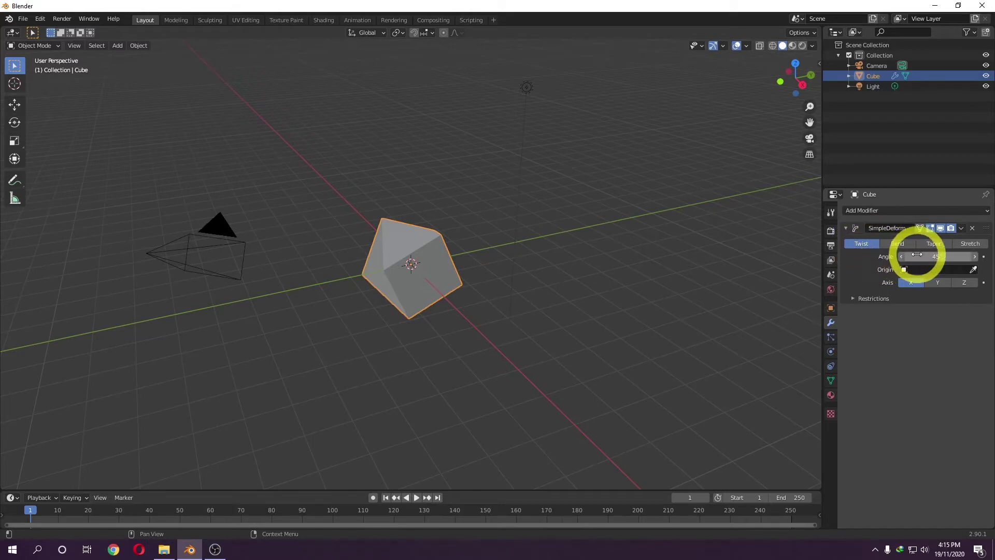
left_click_drag(915, 256, 943, 269)
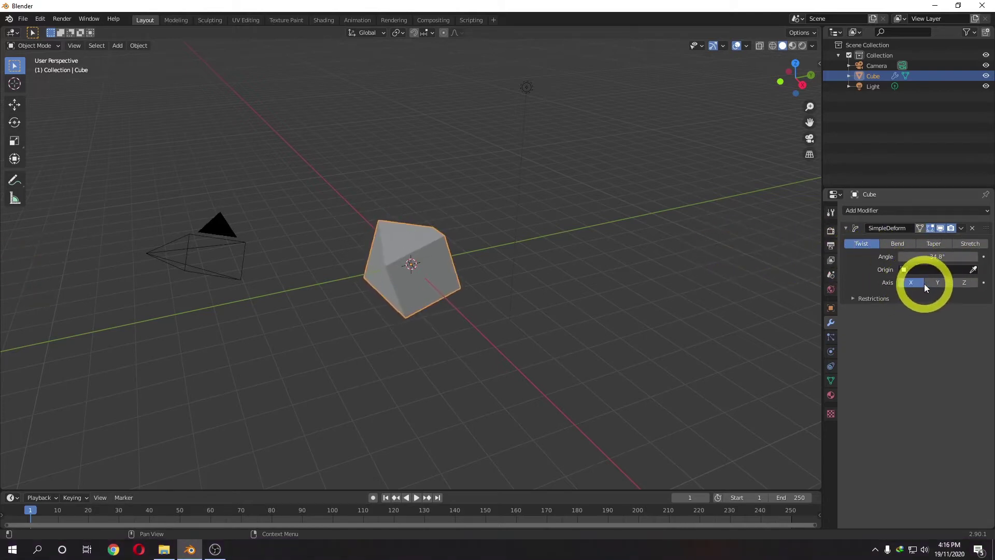
- Try the cube's twist around the Y and Z axes, and return it to the X axis
left_click(935, 282)
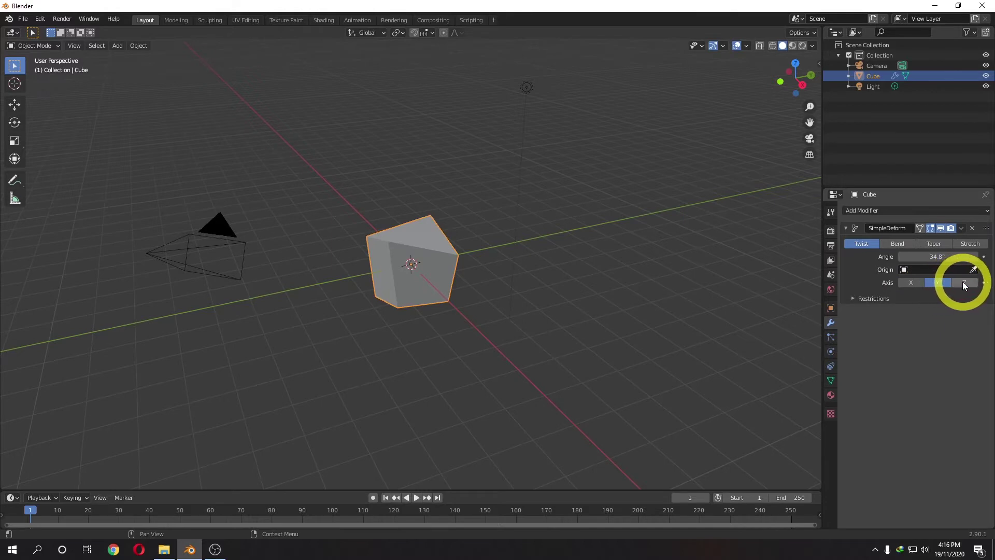
left_click(962, 281)
left_click(910, 281)
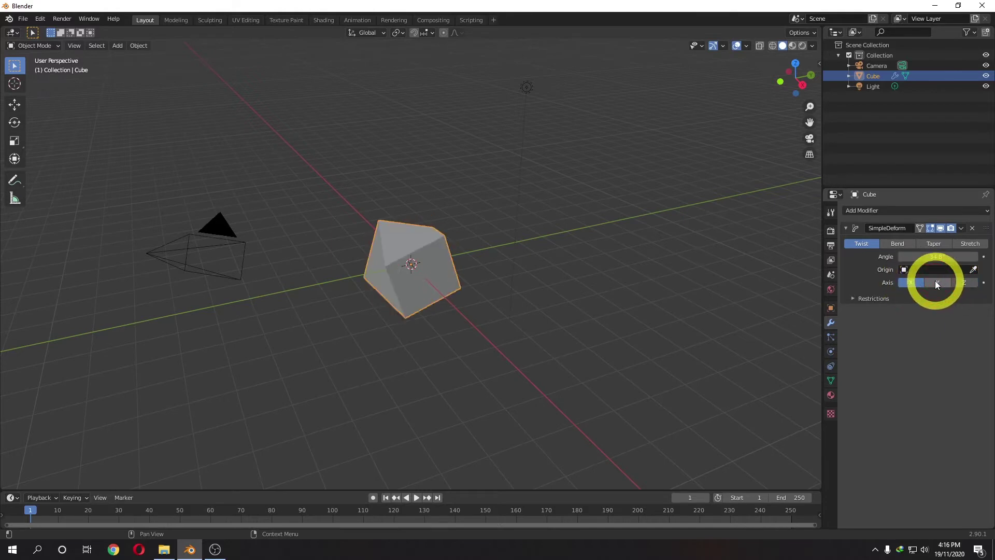
- Switch the cube's Simple Deform modifier to Bend and try different bend angles, including about 5.8°
left_click(903, 245)
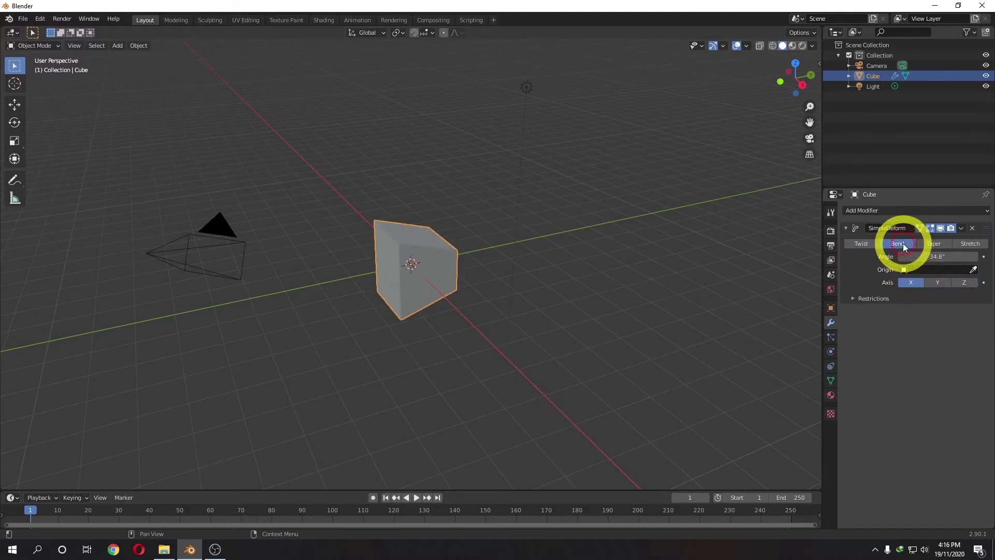
left_click_drag(922, 256, 970, 260)
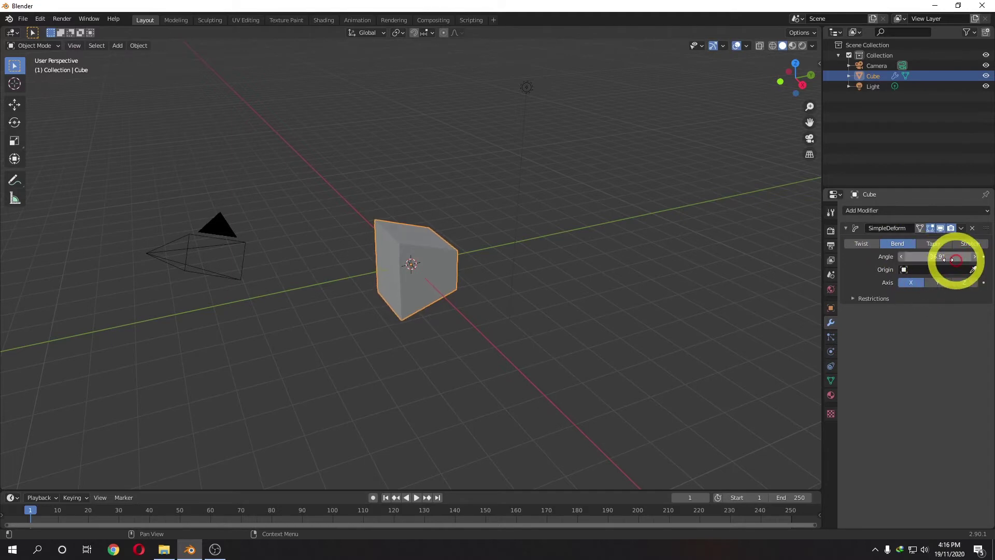
left_click(782, 258)
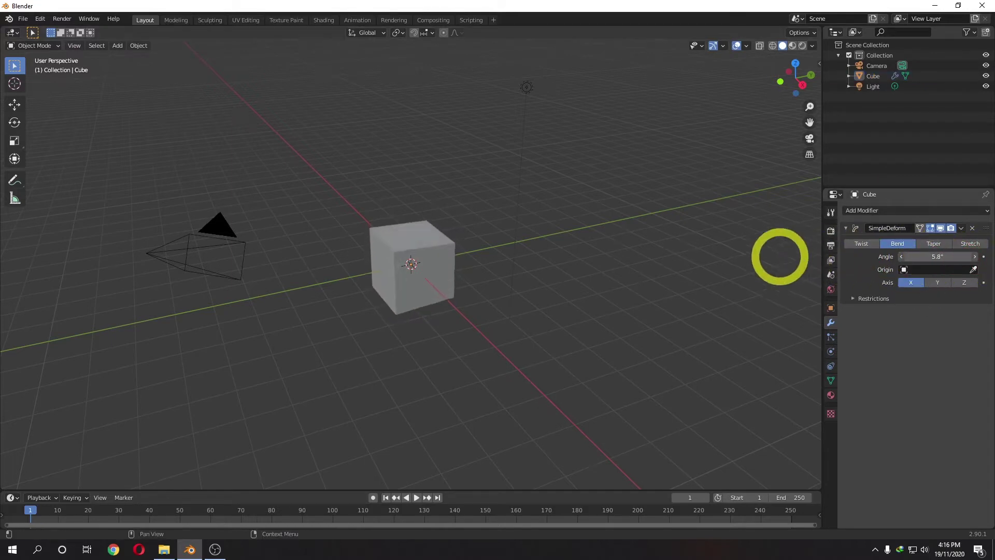
mouse_move(956, 265)
left_mouse_down()
mouse_move(522, 244)
mouse_move(951, 274)
mouse_move(814, 256)
mouse_move(943, 251)
left_mouse_up()
- Switch the cube's Simple Deform modifier to Taper and adjust its factor to about -0.387
left_click(937, 244)
left_click(950, 259)
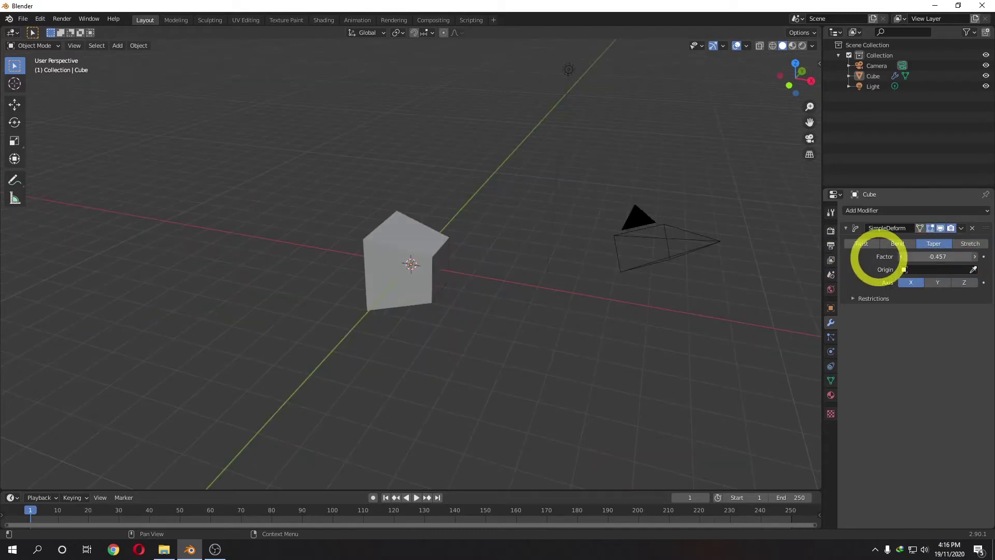
mouse_move(880, 260)
left_mouse_down()
mouse_move(984, 260)
mouse_move(829, 253)
mouse_move(946, 261)
mouse_move(860, 256)
left_mouse_up()
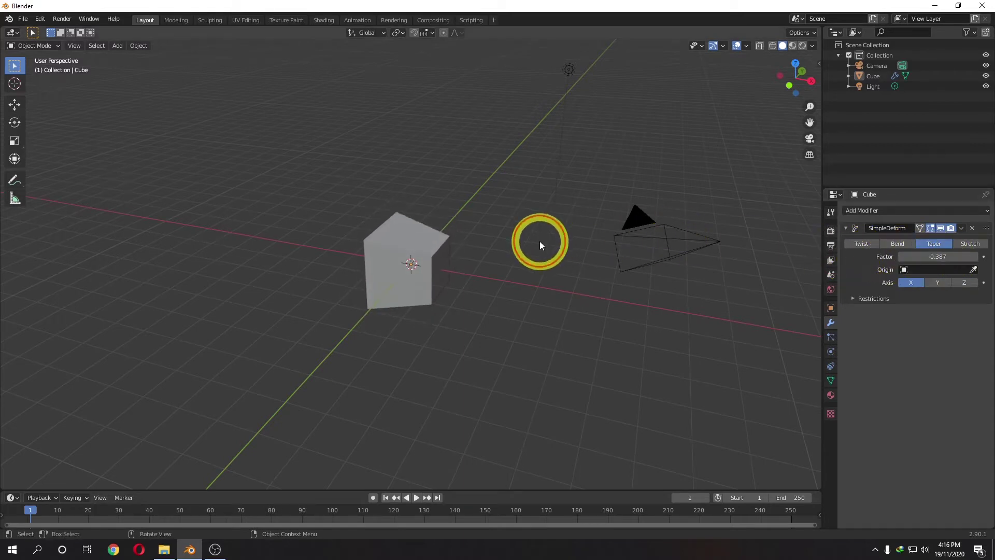
- Add a UV sphere to the scene and move it along the X axis out of the cube
scroll(549, 228, "down", 3)
scroll(456, 204, "up", 2)
left_click(117, 45)
mouse_move(134, 58)
left_click(222, 88)
left_click(15, 105)
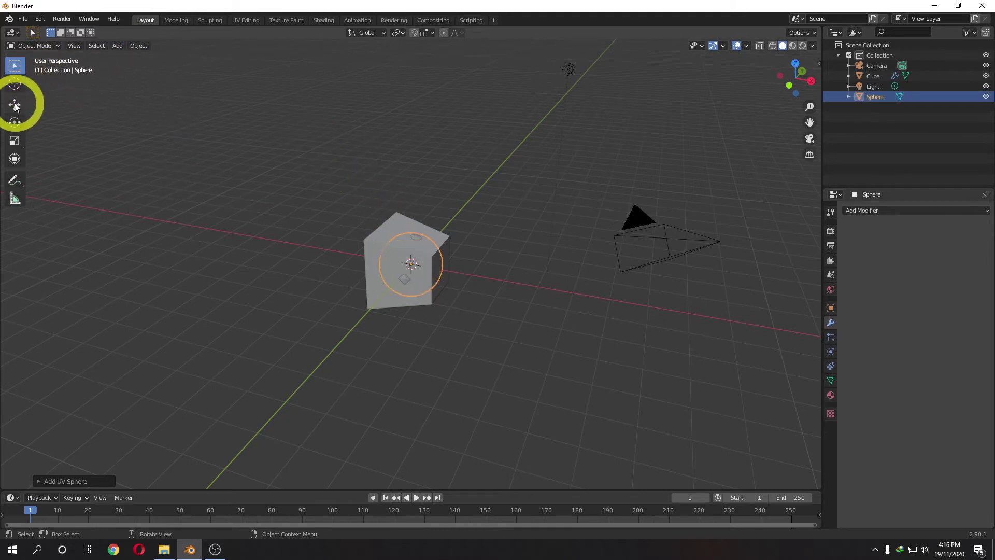
left_click_drag(450, 276, 542, 288)
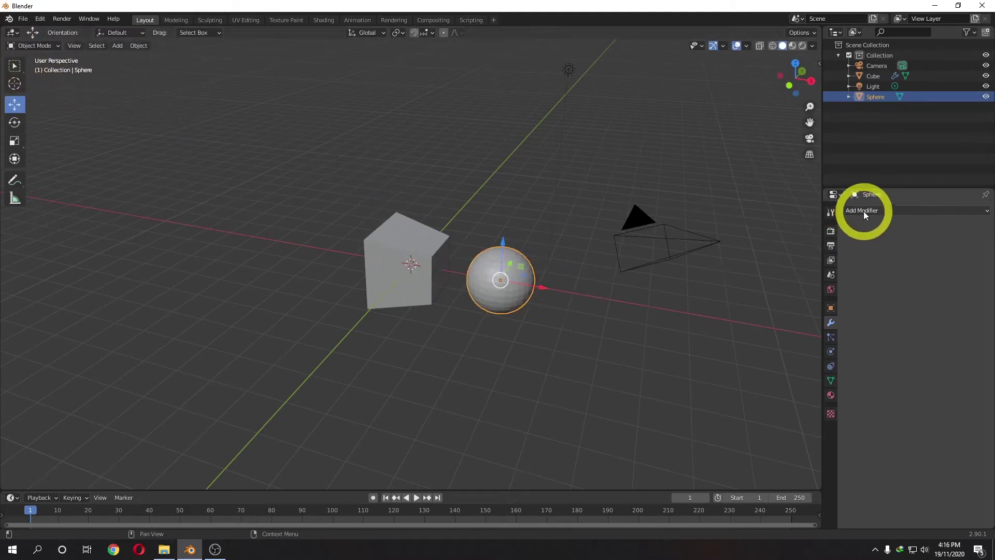
- Add a Simple Deform modifier to the sphere and set it to Taper with a factor of about -1.115
left_click(864, 210)
left_click(873, 336)
left_click(932, 243)
left_click_drag(912, 257, 835, 255)
- Switch the cube's Simple Deform modifier to Stretch and raise its factor to about 3.807
left_click(420, 253)
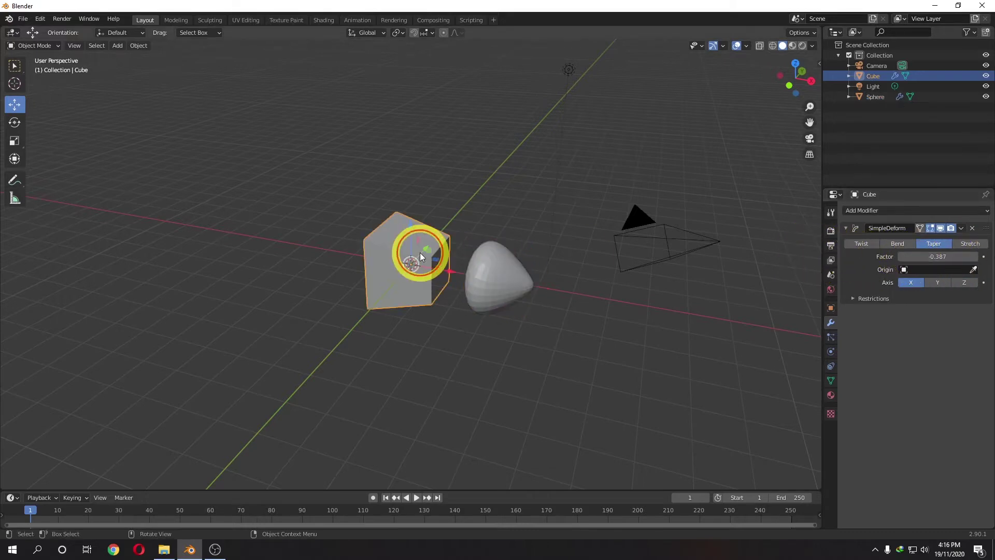
left_click(970, 243)
left_click_drag(933, 255, 503, 252)
- Switch the sphere's Simple Deform modifier to Stretch with a factor of about 1.665
left_click(506, 250)
left_click(970, 243)
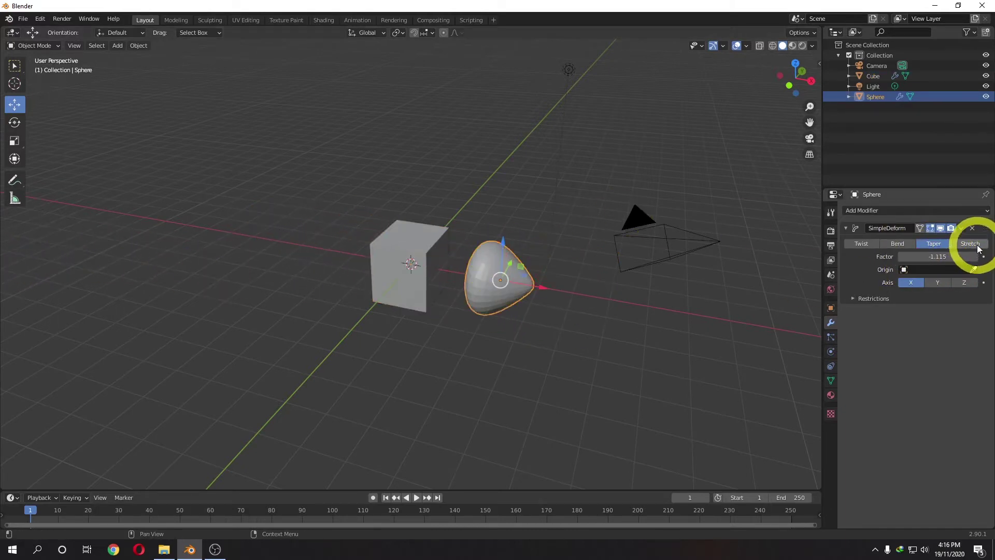
left_click_drag(960, 255, 912, 256)
- Remove the Simple Deform modifier from the stretched sphere and undo the removal
left_click(428, 241)
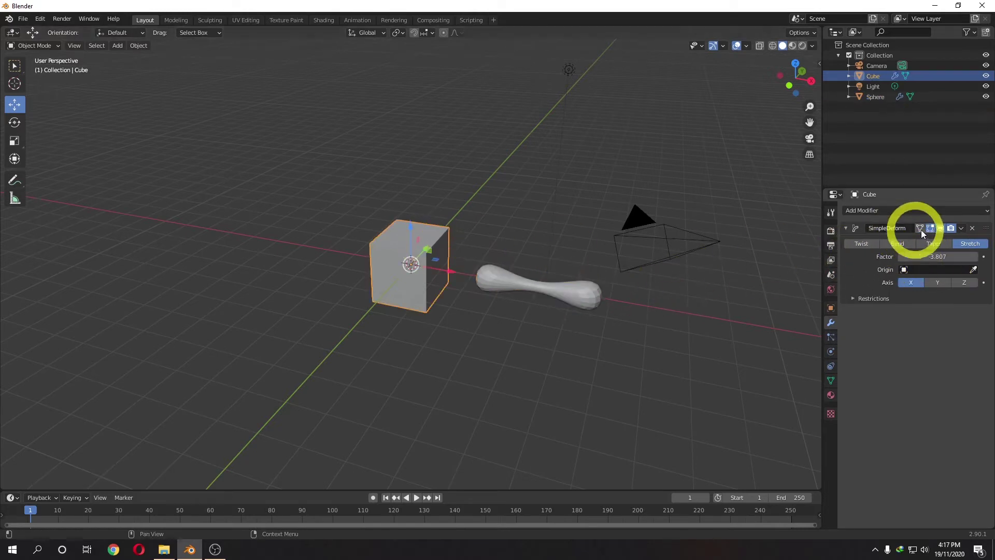
left_click(588, 295)
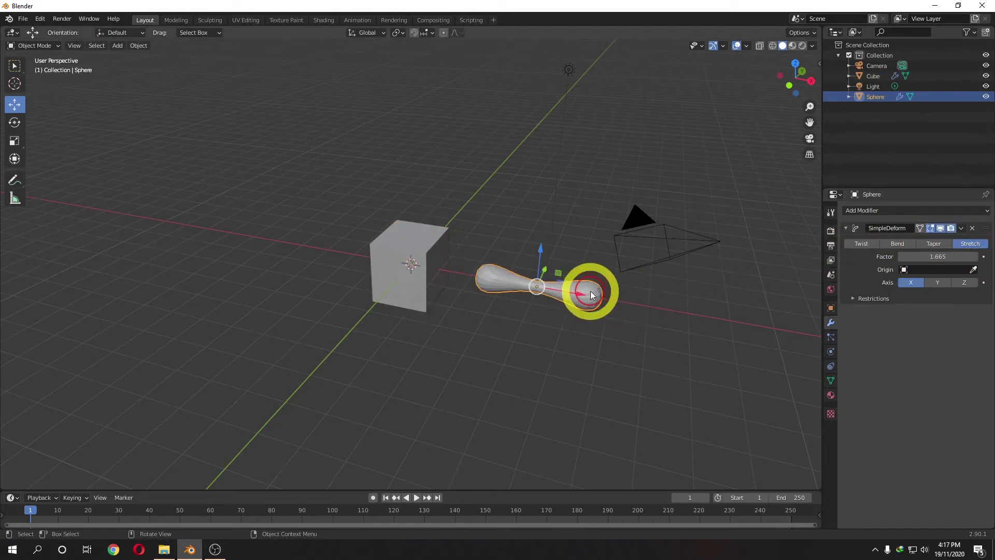
left_click(972, 228)
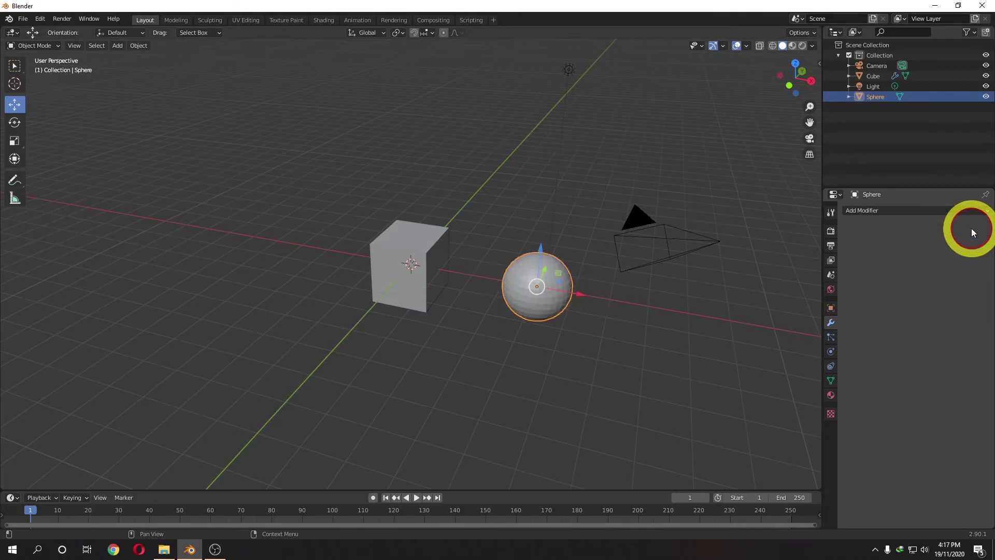
key("ctrl+z")
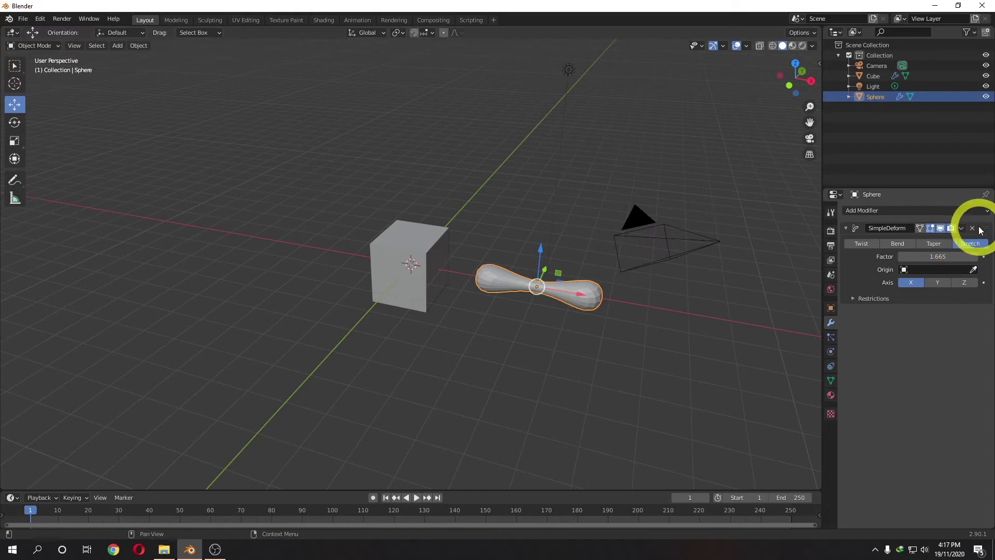
- Apply the stretched sphere's Simple Deform modifier and move the sphere slightly farther from the cube along the X axis
left_click(962, 228)
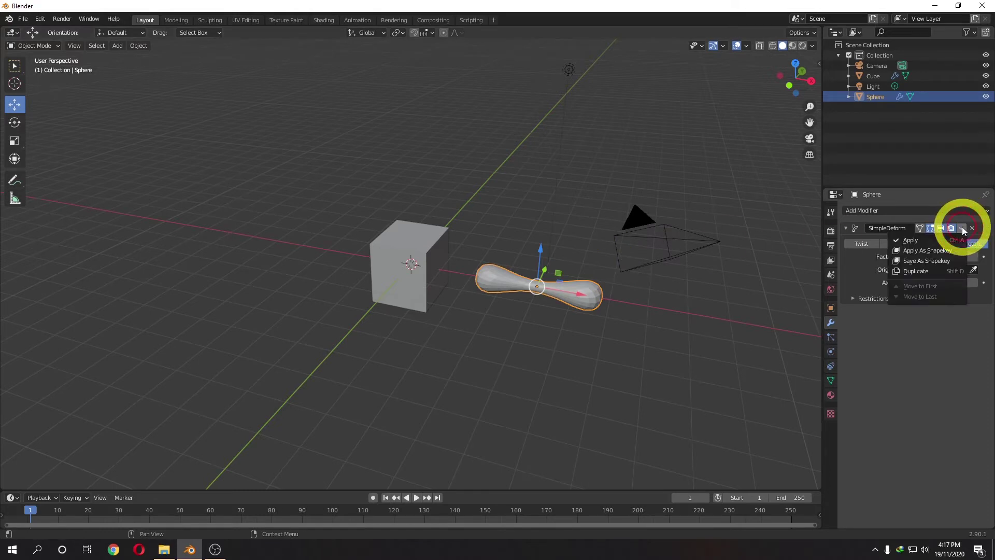
left_click(917, 240)
left_click(651, 307)
mouse_move(605, 295)
left_mouse_down()
mouse_move(630, 300)
mouse_move(602, 296)
left_mouse_up()
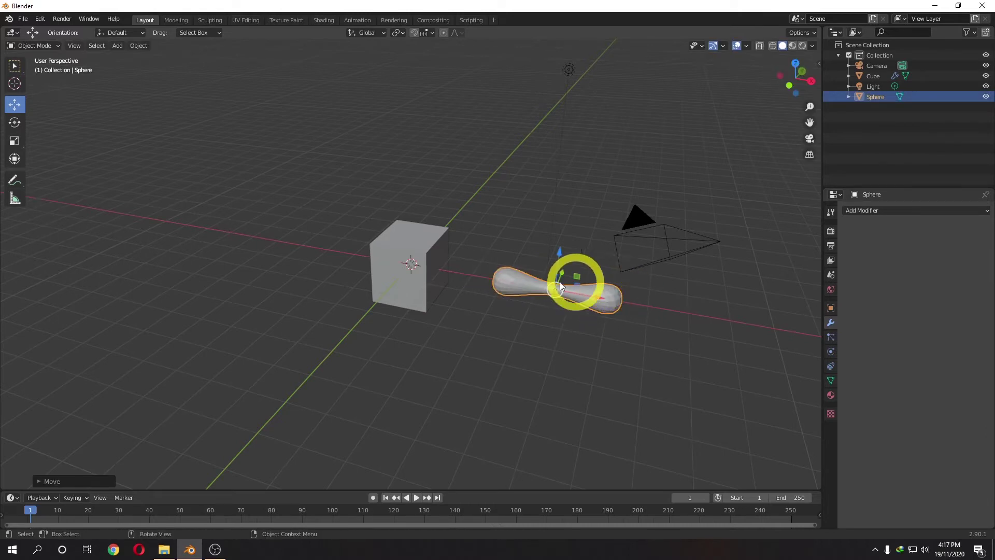
- Remove the Simple Deform modifier from the cube
left_click(432, 245)
left_click(973, 229)
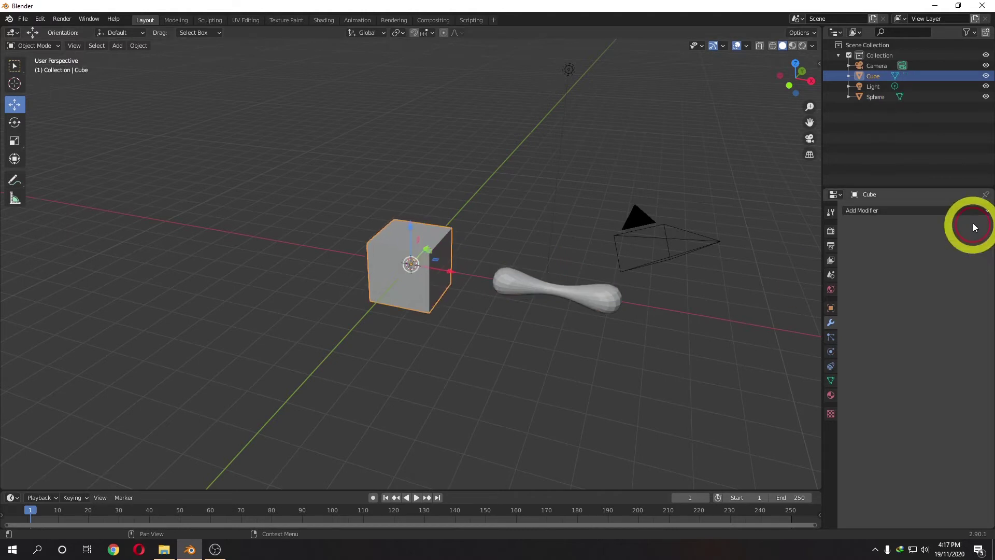
left_click(985, 210)
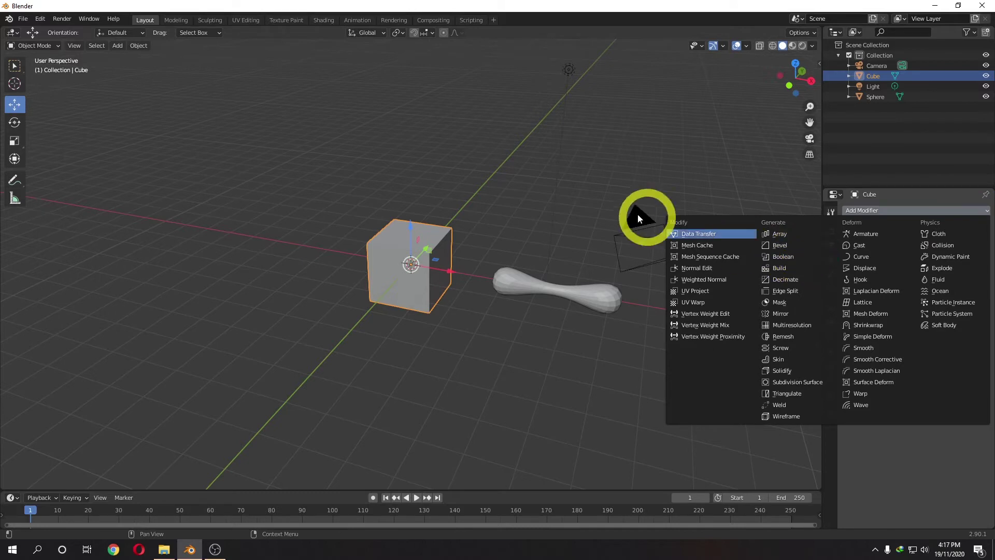
left_click(555, 190)
- Open the choice of mesh primitives to add to the scene
left_click(117, 45)
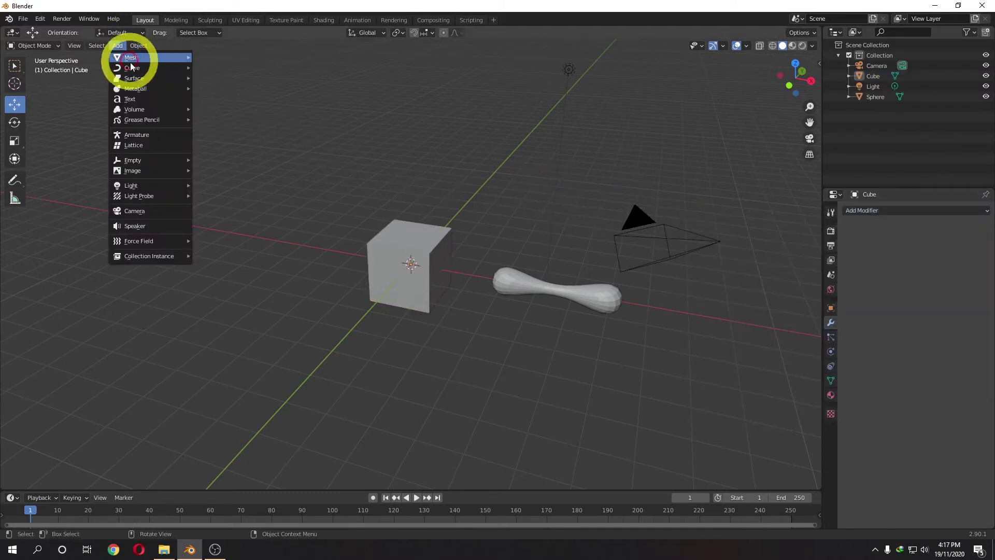
mouse_move(156, 57)
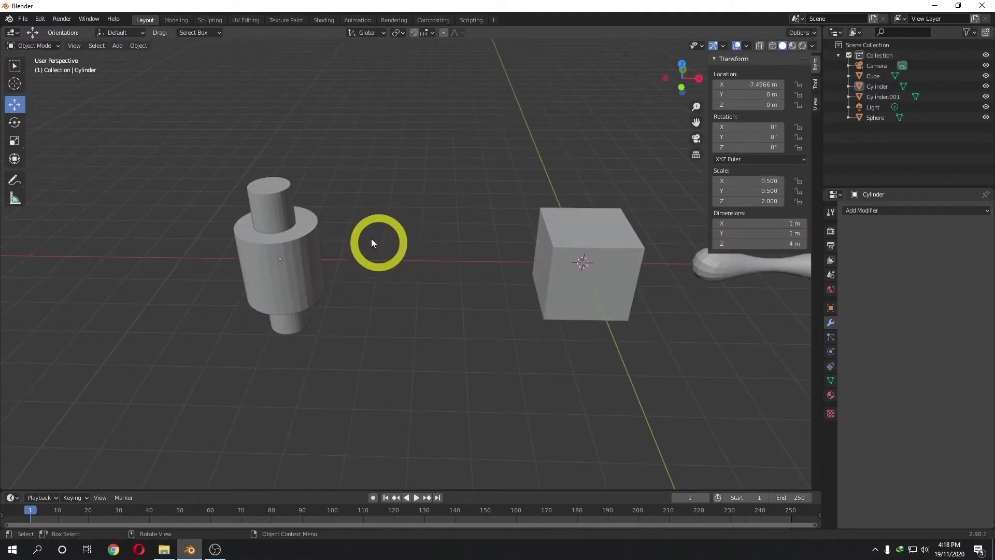
- Shift the wider cylinder slightly along the X axis to -7.5126 m and select the thin cylinder inside it
left_click(300, 254)
mouse_move(322, 259)
left_mouse_down()
mouse_move(420, 270)
mouse_move(317, 262)
left_mouse_up()
left_click(271, 200)
middle_click_drag(270, 200, 334, 235)
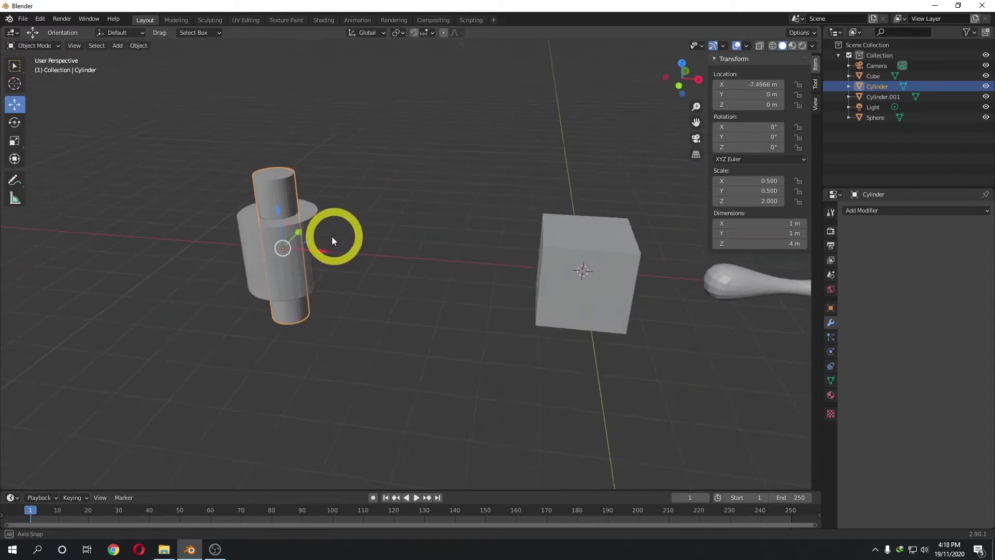
- Add a Boolean modifier to the wider cylinder, set to Difference with the thin cylinder as its object
left_click(316, 223)
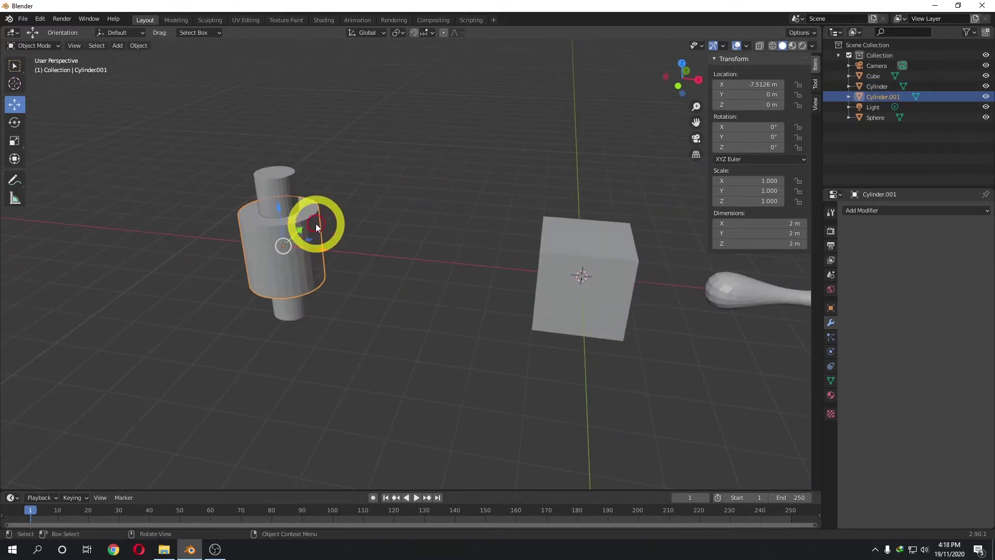
left_click(864, 211)
left_click(799, 256)
middle_click_drag(394, 260, 421, 273)
left_click(955, 247)
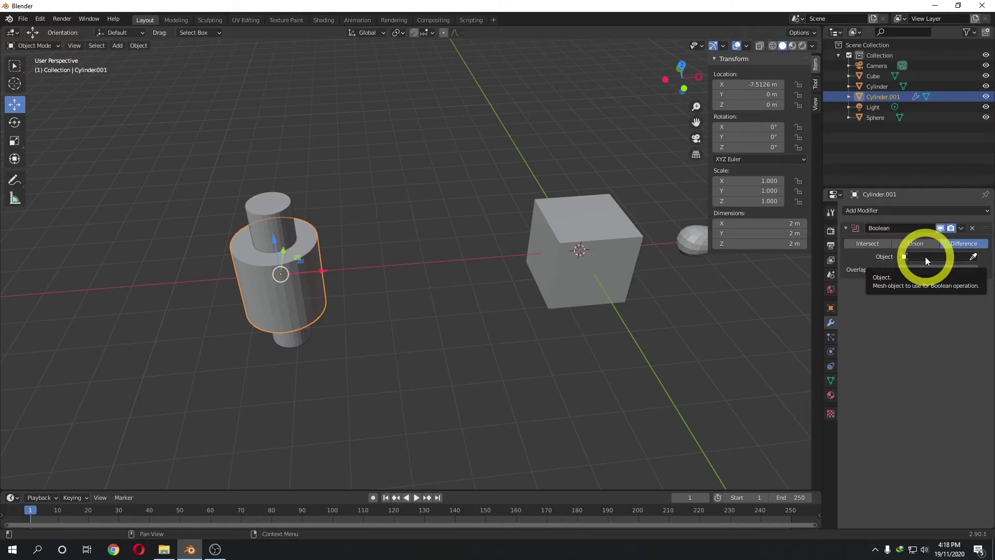
left_click(973, 257)
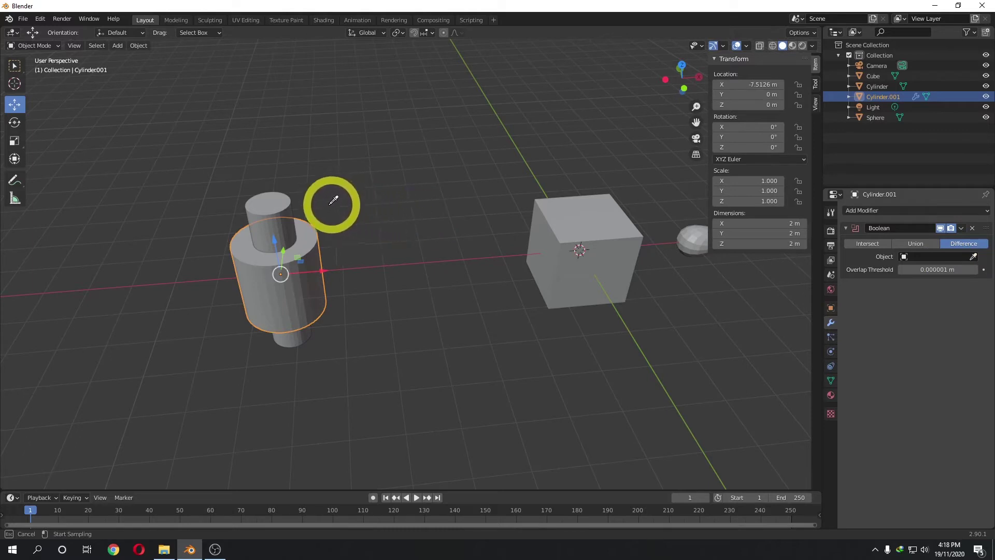
left_click(269, 207)
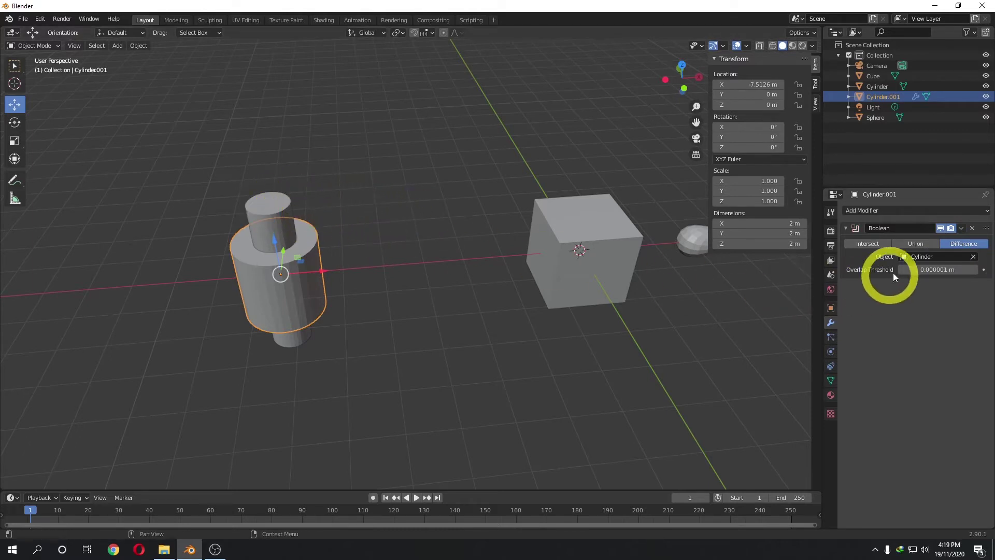
- Apply the Boolean modifier and move the wider cylinder along the X axis to about -5.13 m, clear of the thin one
left_click(961, 228)
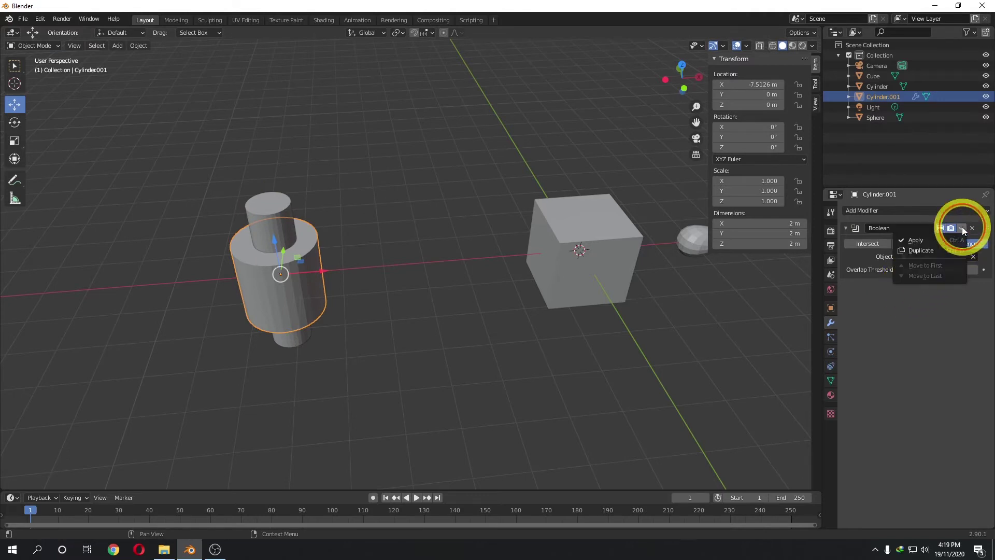
left_click(931, 241)
left_click_drag(318, 270, 427, 268)
middle_click_drag(427, 269, 440, 297)
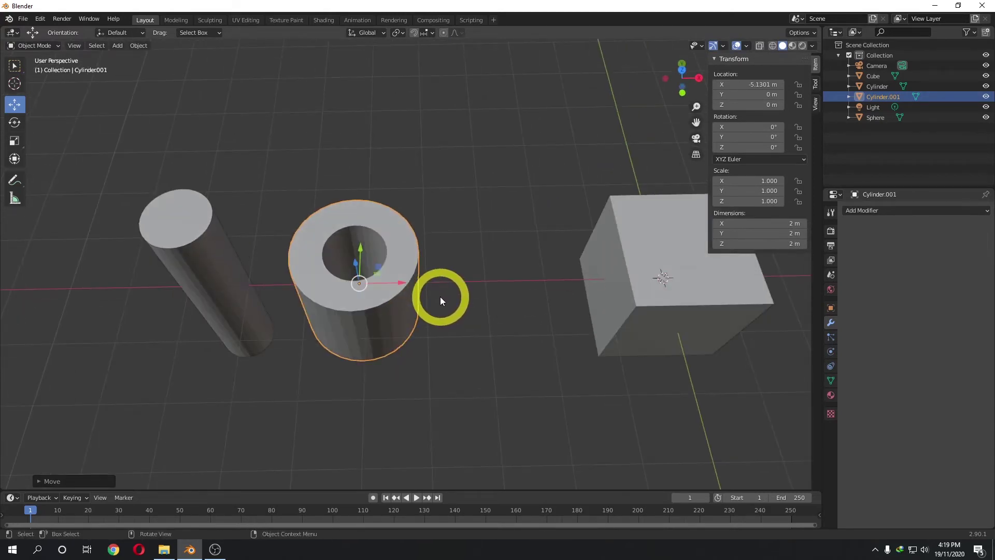
left_click(220, 261)
middle_click_drag(222, 263, 412, 245)
left_click(398, 323)
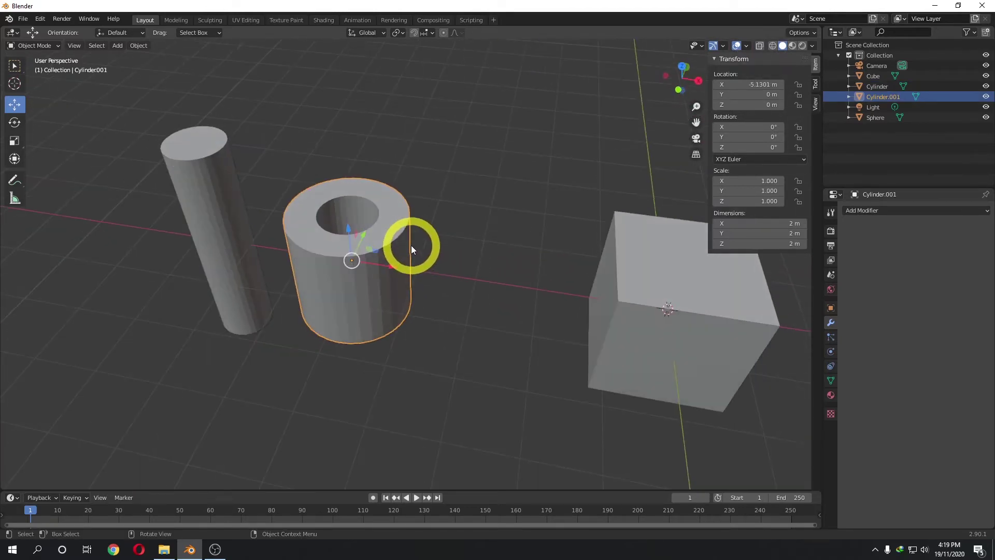
middle_click_drag(397, 244, 467, 275)
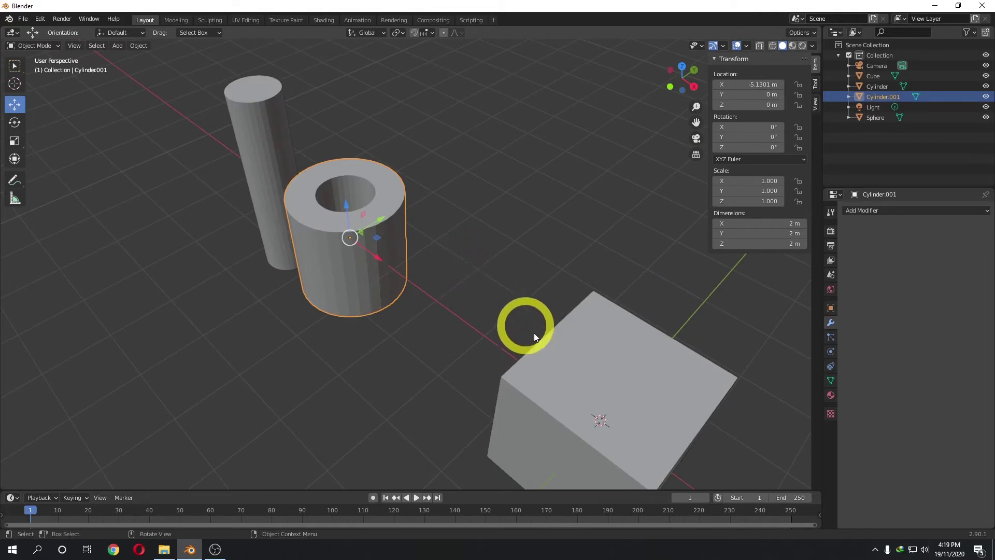
- Make the cube the active object and hide the transform sidebar of the 3D view
left_click(561, 350)
left_click(863, 213)
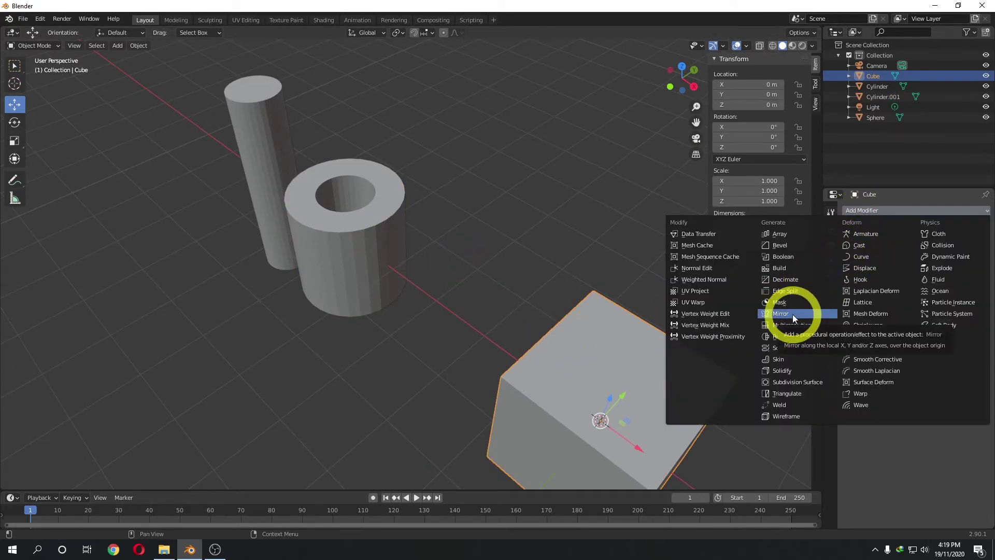
left_click(592, 254)
middle_click_drag(593, 253, 642, 249)
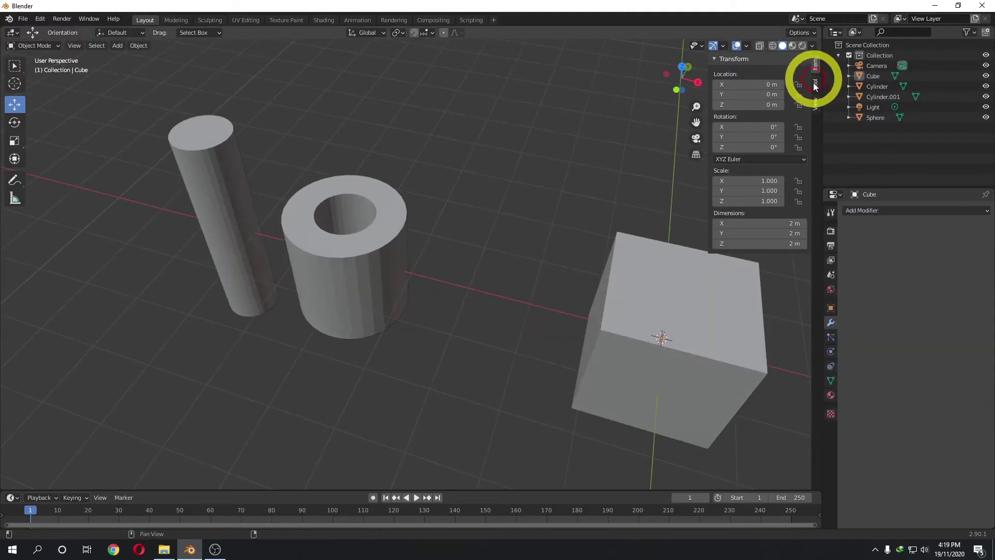
left_click_drag(710, 116, 840, 126)
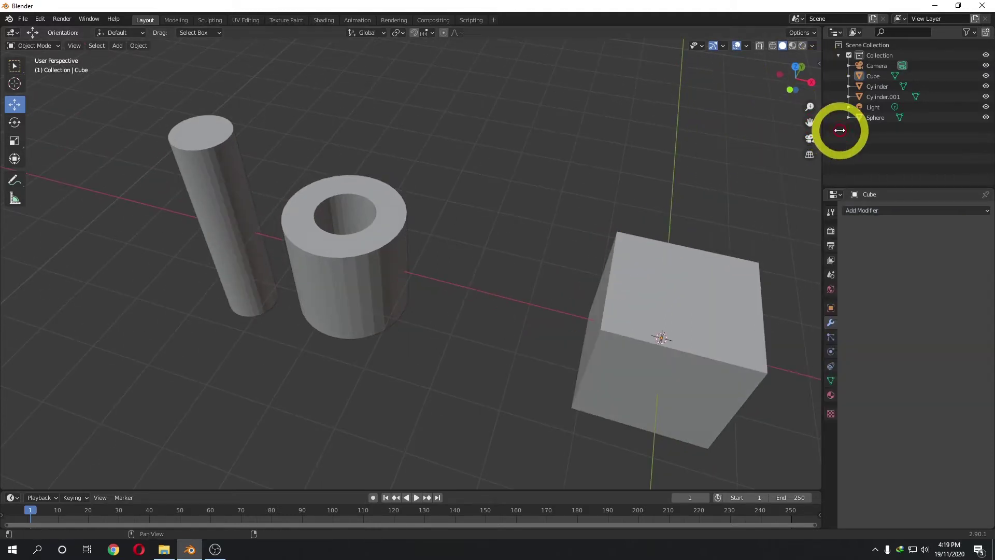
- Subdivide the whole cube twice in Edit Mode, then clear the selection and switch to face selection
left_click(47, 45)
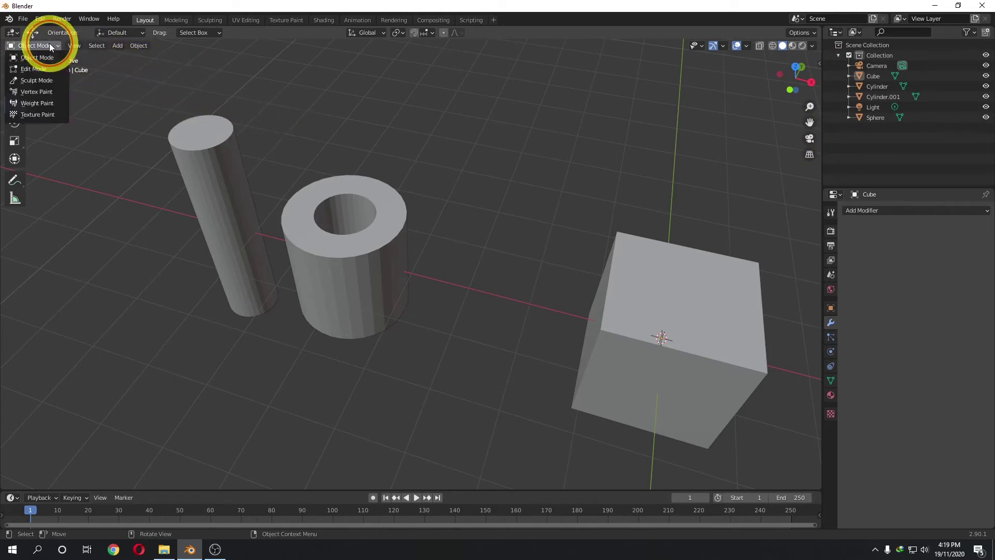
left_click(49, 63)
middle_click_drag(533, 238, 487, 216)
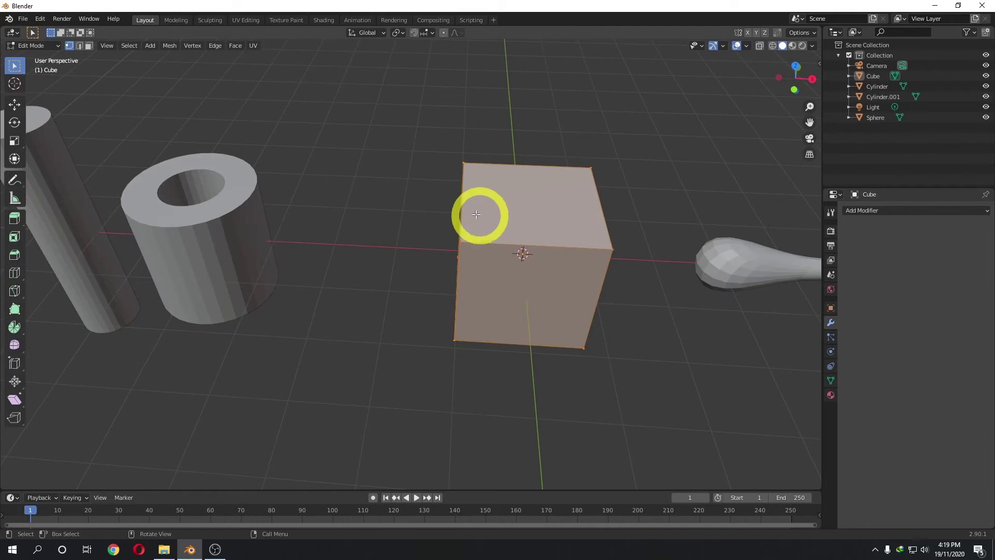
right_click(525, 216)
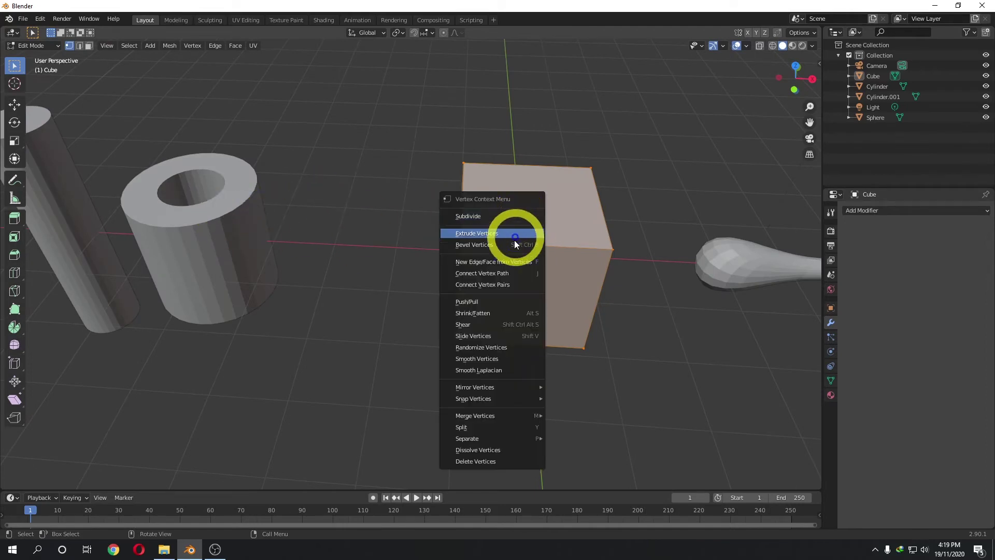
left_click(513, 214)
right_click(513, 207)
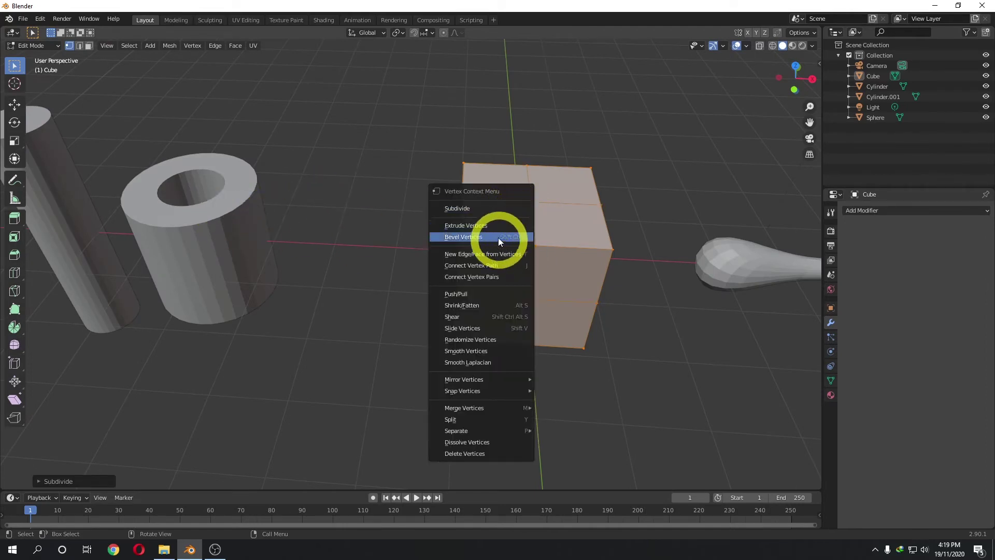
left_click(492, 208)
mouse_move(407, 238)
middle_mouse_down()
mouse_move(428, 209)
mouse_move(393, 251)
middle_mouse_up()
left_click(400, 250)
left_click(88, 45)
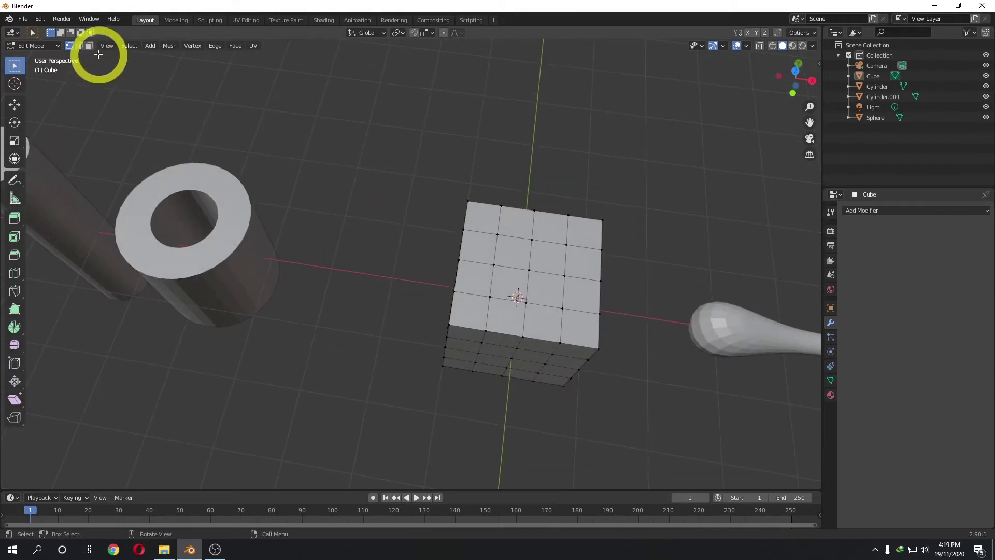
- Try to box-select the faces on the cube's half nearer the cylinders
left_click_drag(420, 176, 515, 409)
middle_click_drag(515, 409, 537, 402)
left_click(388, 204)
left_click_drag(390, 204, 529, 373)
middle_click_drag(529, 373, 517, 381)
left_click_drag(400, 207, 526, 391)
middle_click_drag(526, 391, 521, 364)
mouse_move(476, 297)
middle_mouse_down()
mouse_move(474, 155)
mouse_move(466, 259)
mouse_move(476, 295)
middle_mouse_up()
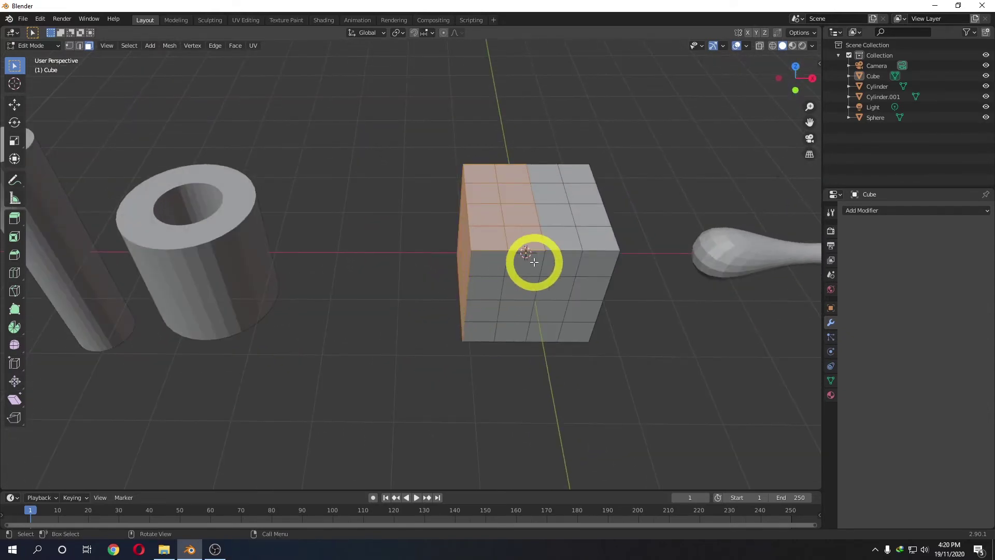
- Turn on X-ray and select all faces, front and back, of the cube's half nearer the cylinders
left_click(758, 46)
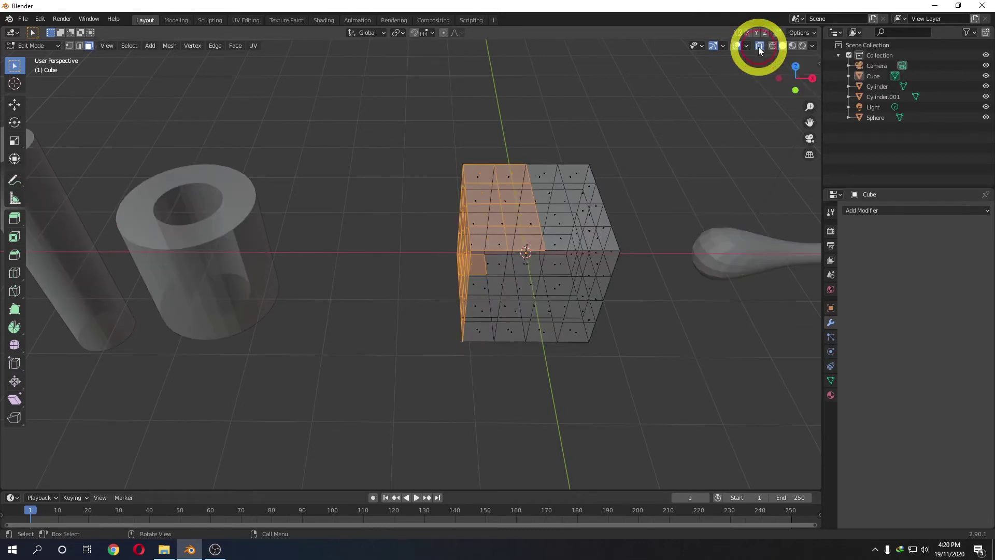
left_click(760, 47)
left_click(759, 47)
middle_click_drag(683, 155, 667, 260)
left_click_drag(372, 209, 504, 471)
middle_click_drag(505, 471, 524, 455)
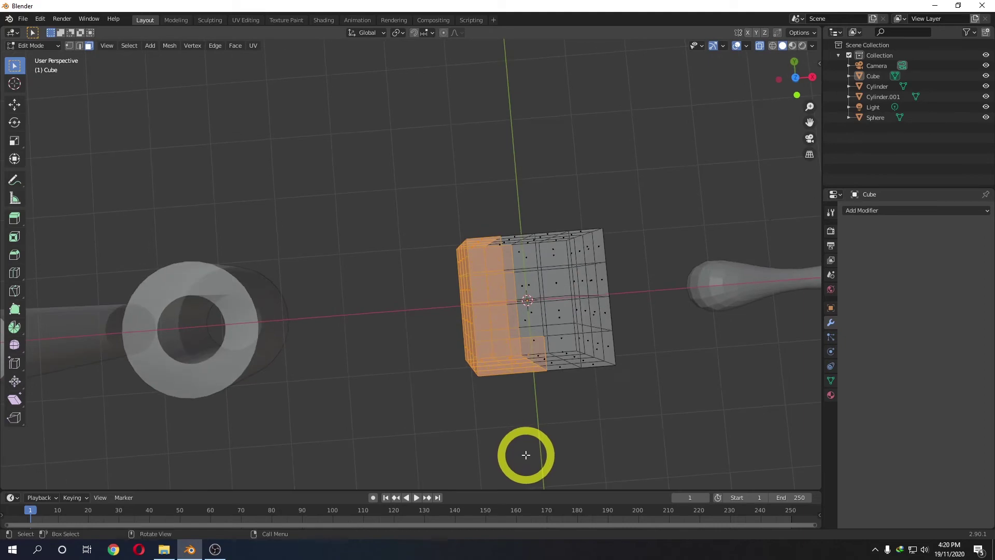
left_click(462, 356)
left_click_drag(386, 205, 521, 437)
middle_click_drag(520, 437, 491, 384)
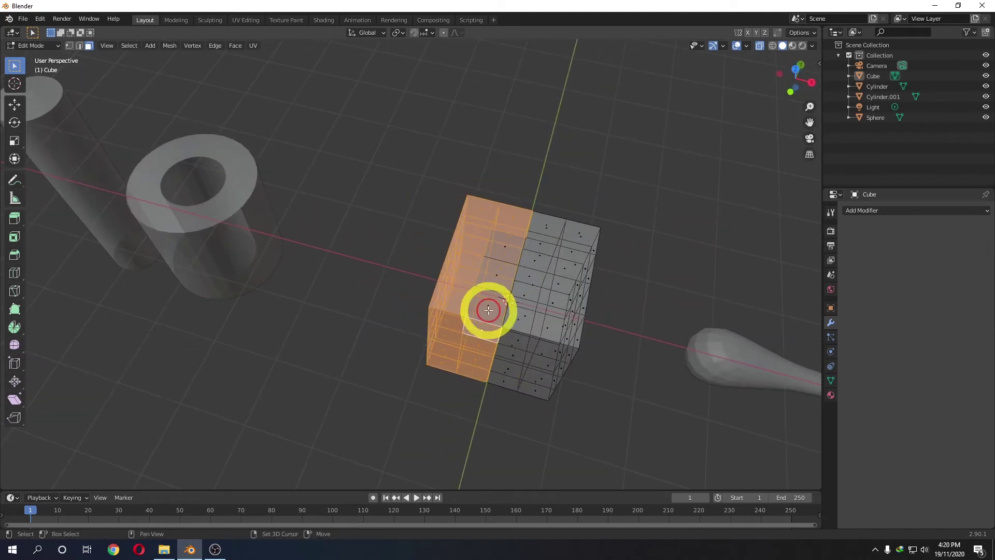
mouse_move(511, 250)
middle_mouse_down()
mouse_move(486, 226)
mouse_move(382, 192)
mouse_move(271, 187)
mouse_move(370, 199)
mouse_move(419, 155)
mouse_move(487, 160)
mouse_move(533, 228)
mouse_move(625, 262)
mouse_move(544, 264)
middle_mouse_up()
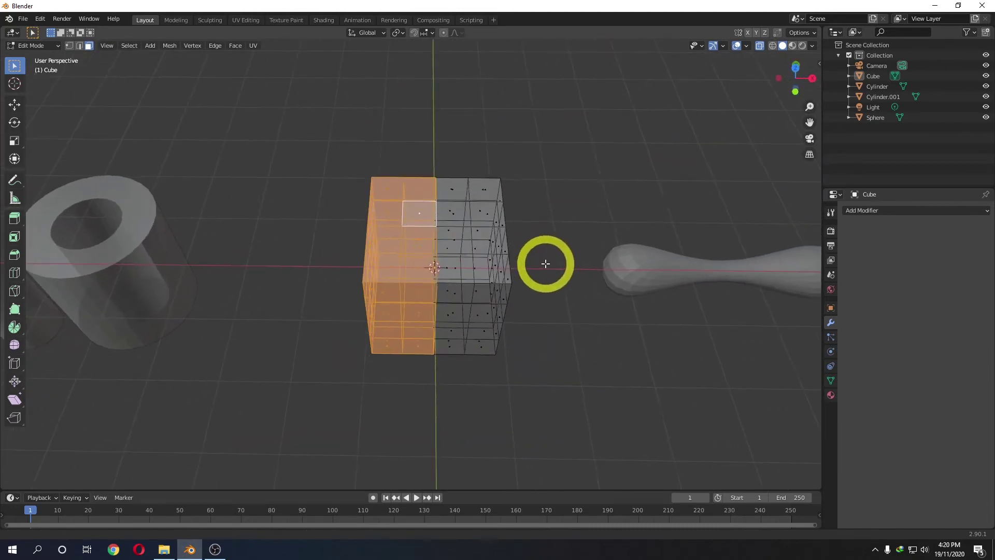
- Turn off X-ray and delete the selected faces of the cube's half
left_click(760, 46)
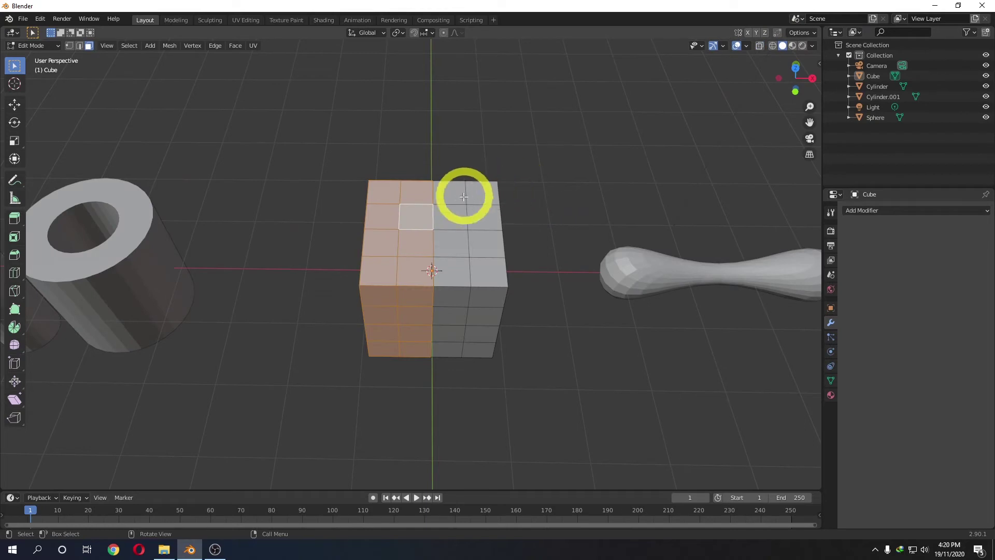
key("x")
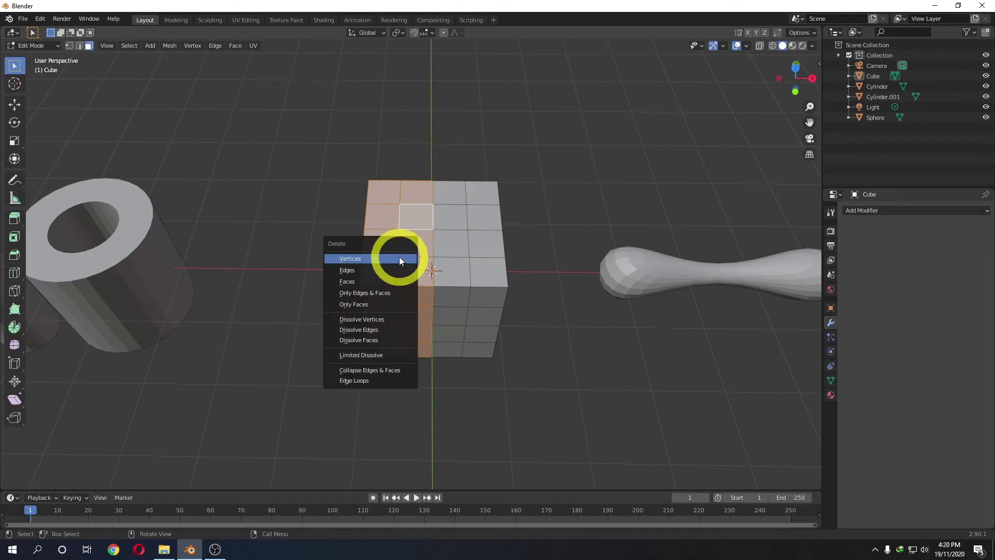
left_click(375, 278)
mouse_move(381, 271)
middle_mouse_down()
mouse_move(431, 193)
mouse_move(489, 229)
mouse_move(496, 249)
mouse_move(395, 248)
mouse_move(382, 268)
middle_mouse_up()
- Select all the remaining faces of the half cube and add a Mirror modifier on the X axis
left_click_drag(361, 117, 549, 417)
left_click(877, 216)
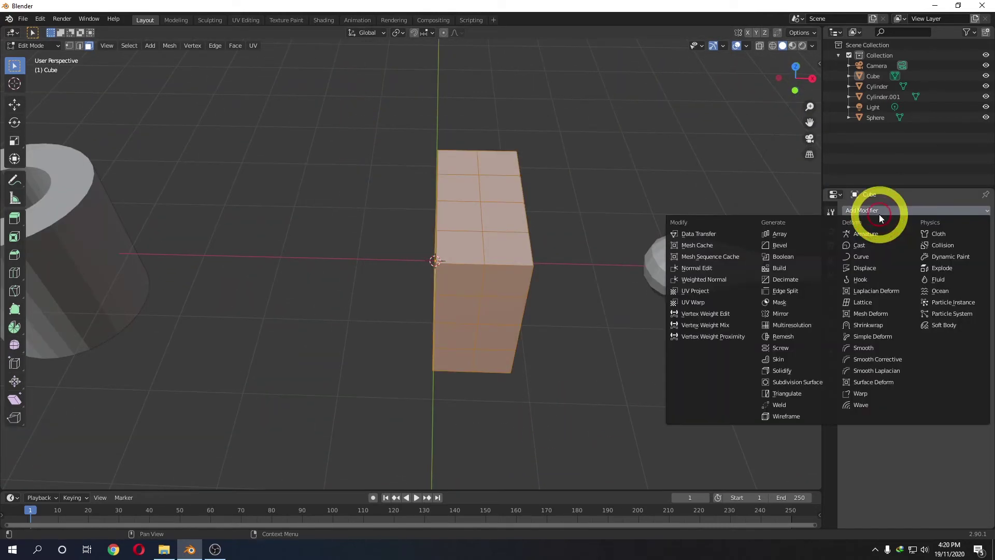
left_click(797, 310)
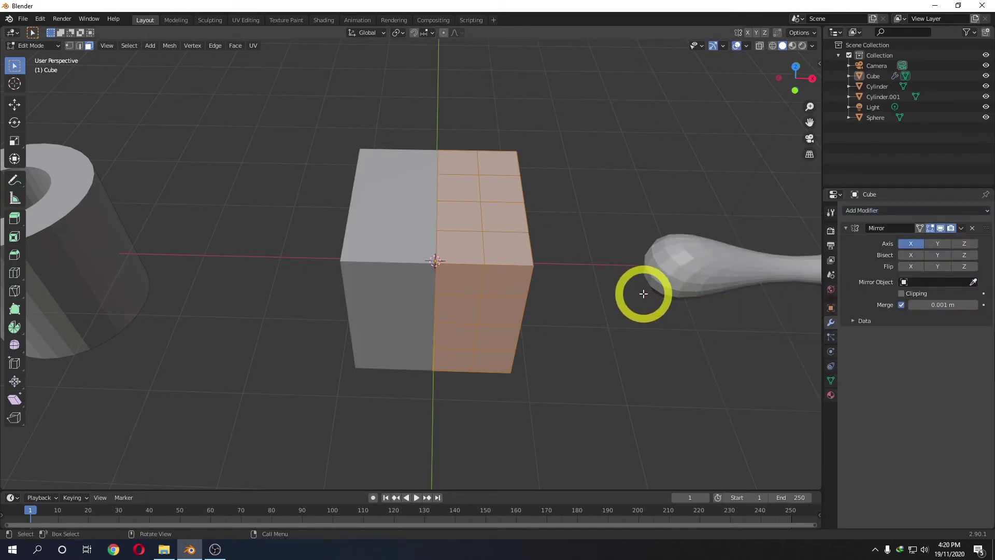
middle_click_drag(631, 291, 565, 257)
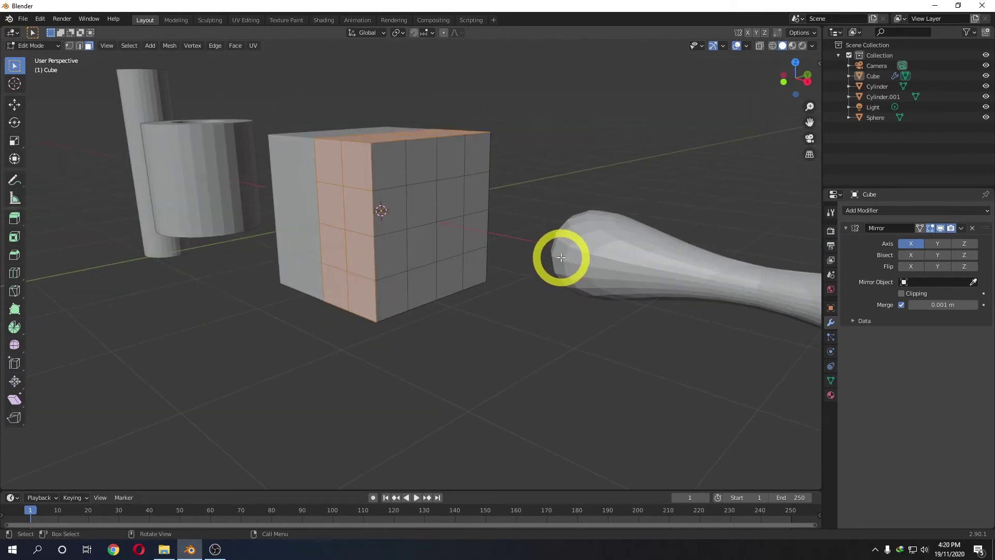
- Extrude the middle faces on the cube's outer X side outward to form an arm
left_click(432, 206)
middle_click_drag(446, 202, 488, 244)
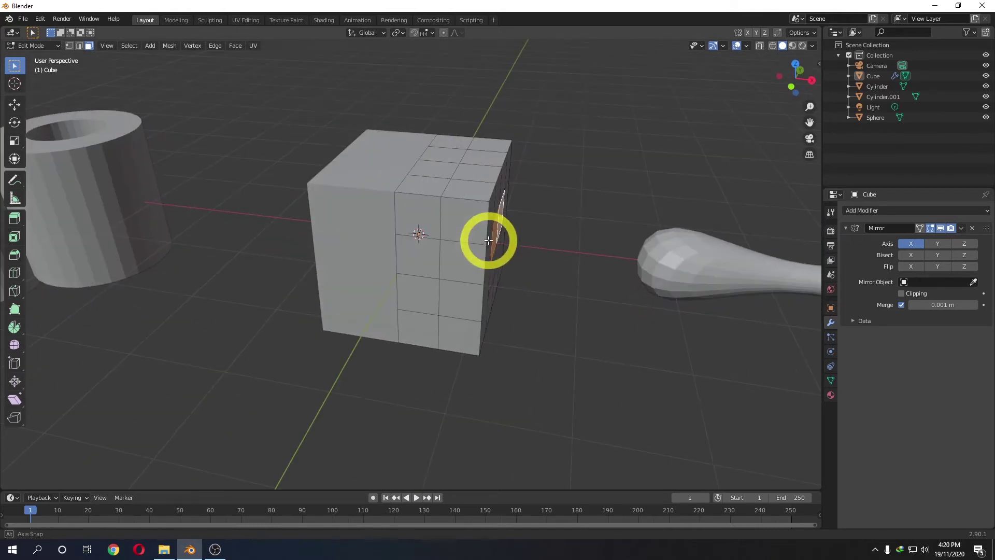
left_click(15, 218)
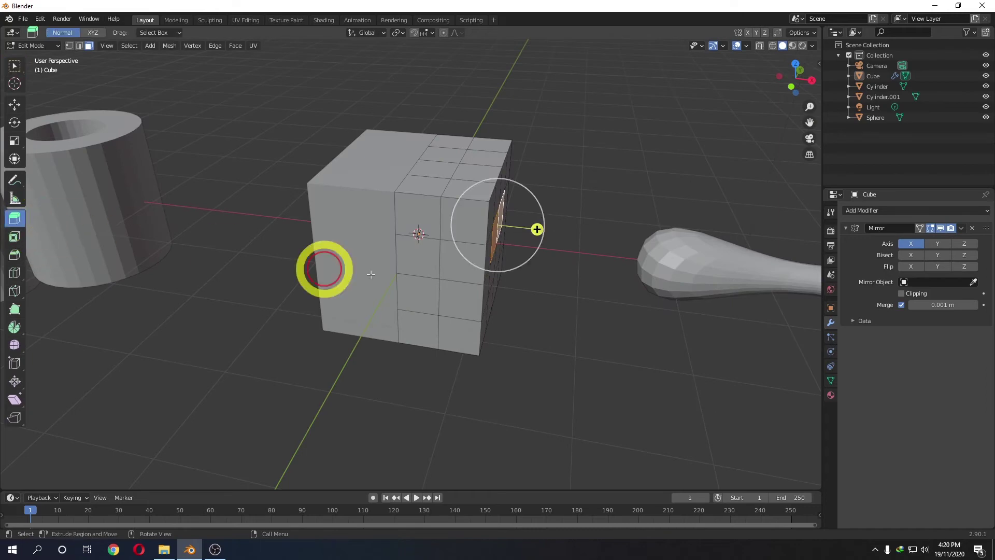
left_click_drag(538, 231, 602, 250)
middle_click_drag(602, 250, 567, 205)
- Extrude the faces on the underside of the half cube downward to form a leg
left_click(505, 237)
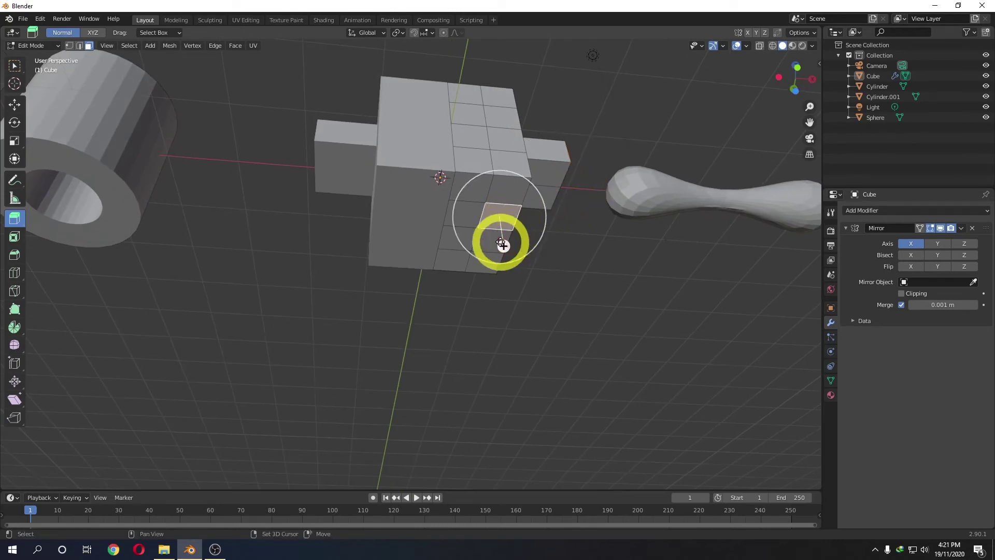
middle_click_drag(503, 251, 451, 340)
left_click_drag(451, 340, 454, 406)
middle_click_drag(454, 406, 455, 222)
- Raise the two middle top faces beside the mirror line along Z with proportional editing turned on
left_click(444, 213)
left_click(438, 249, "shift")
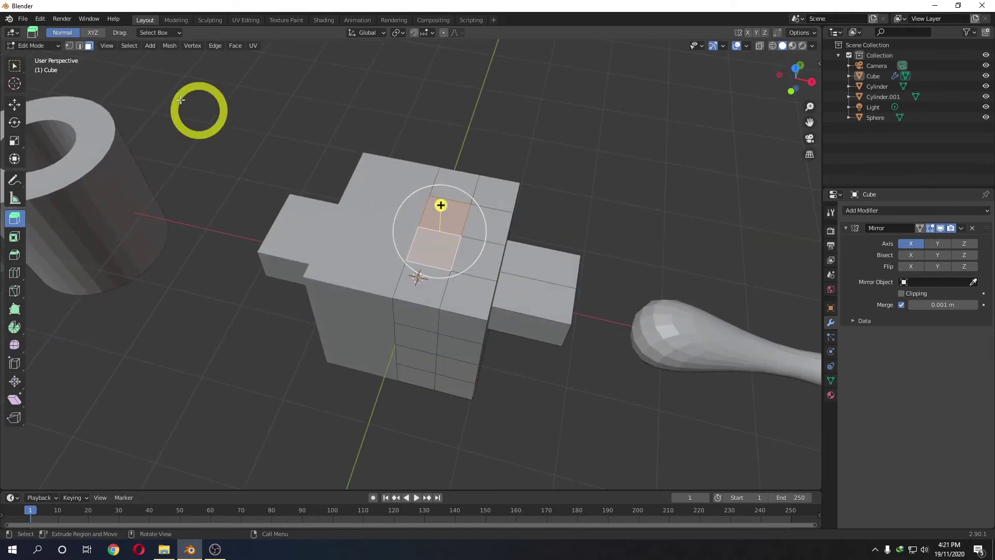
left_click(16, 66)
left_click(443, 33)
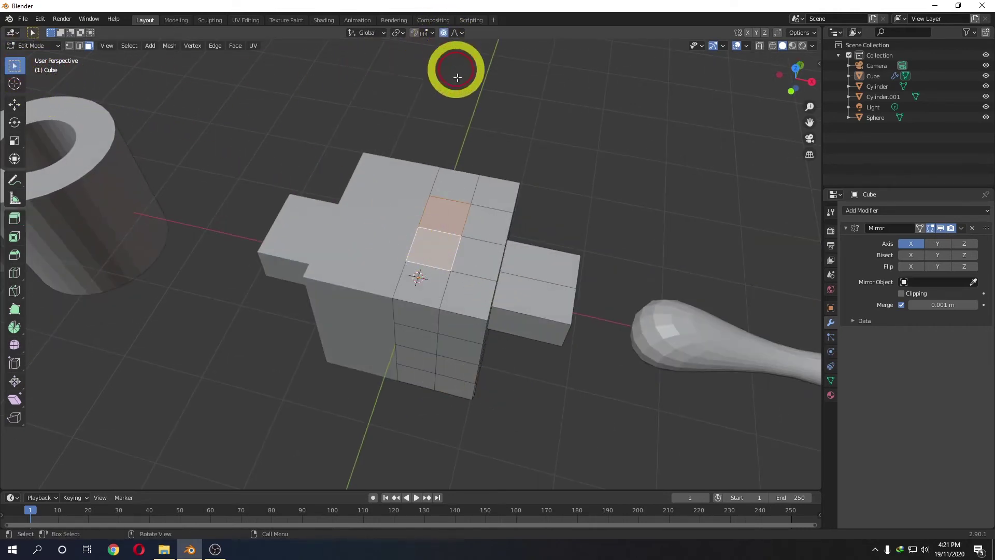
middle_click_drag(453, 222, 449, 166)
left_click(14, 104)
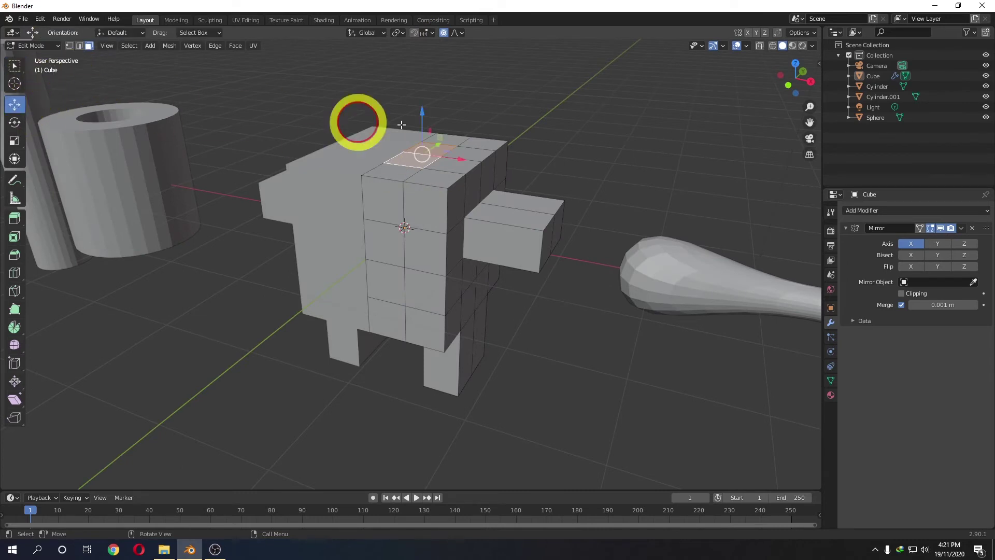
left_click_drag(421, 116, 429, 67)
middle_click_drag(429, 67, 480, 172)
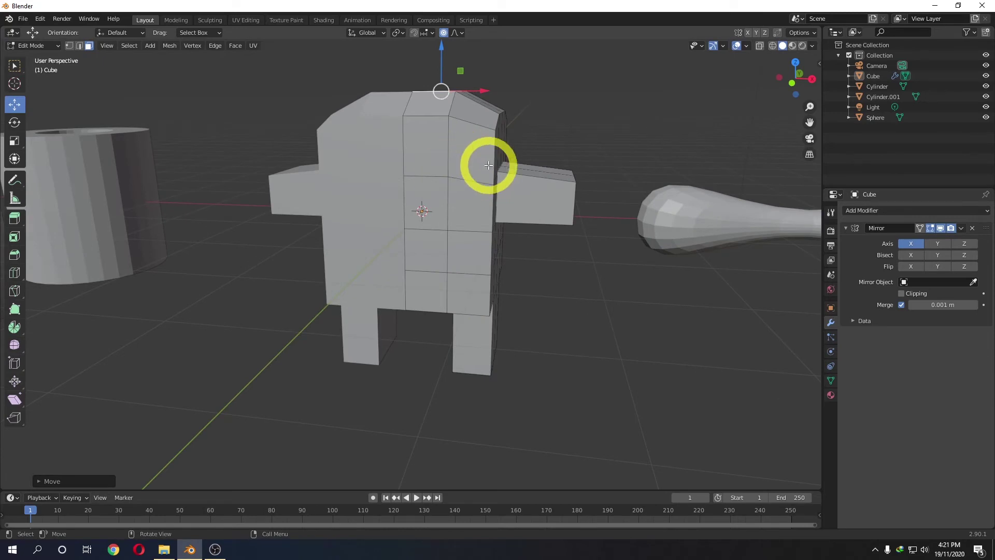
- Select the whole half mesh and add a Subdivision Surface modifier to the cube
left_click(884, 213)
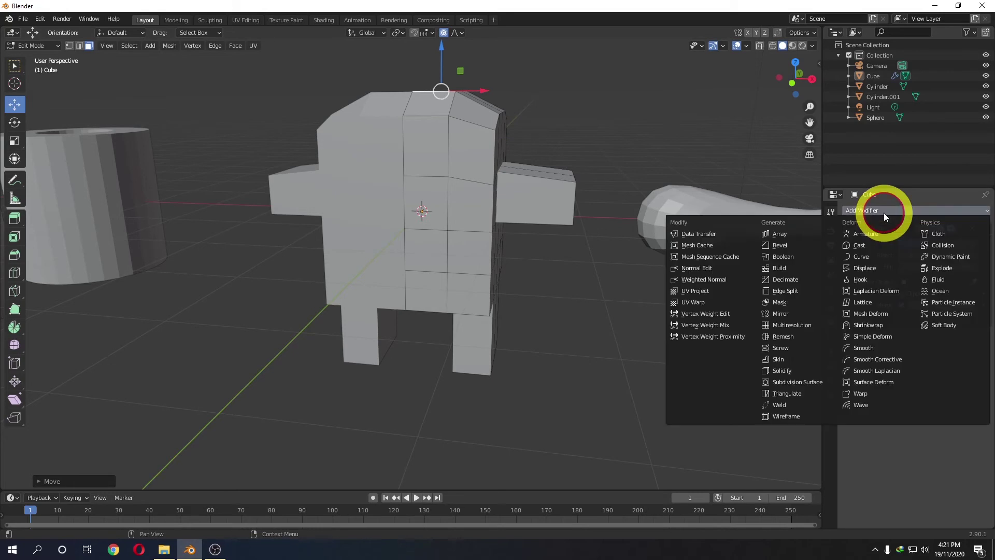
left_click(885, 210)
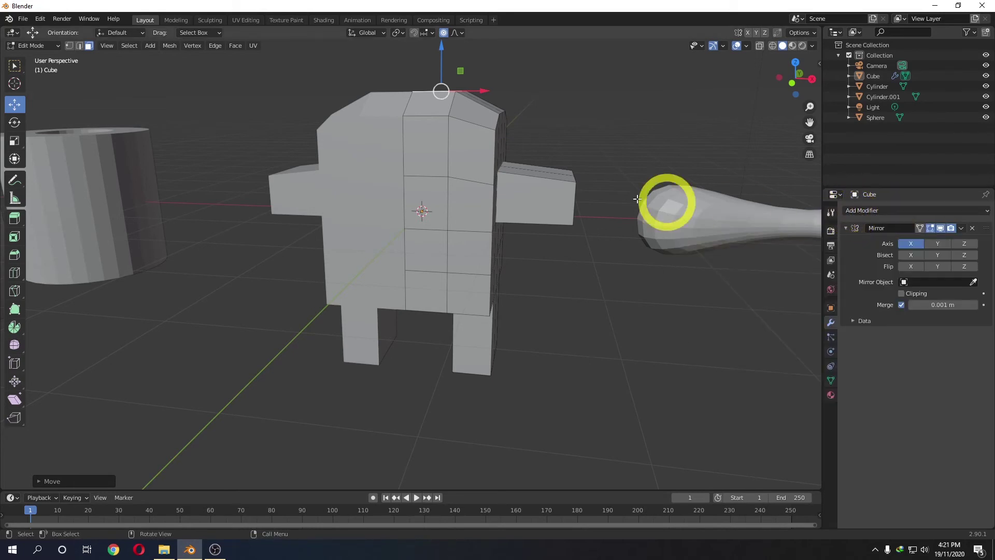
left_click(468, 166)
key("a")
left_click(873, 210)
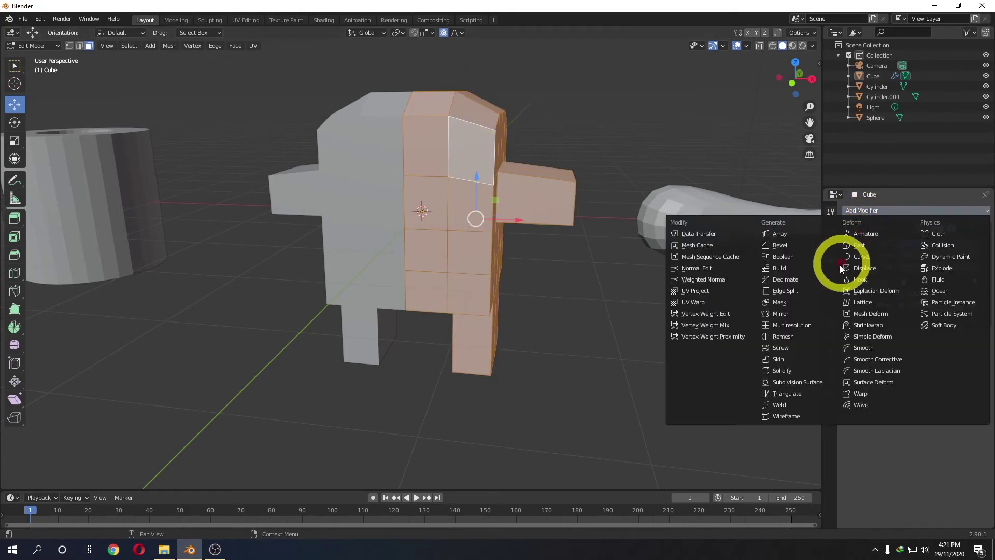
left_click(796, 382)
mouse_move(662, 324)
middle_mouse_down()
mouse_move(695, 288)
mouse_move(595, 295)
mouse_move(564, 329)
mouse_move(671, 331)
mouse_move(658, 317)
middle_mouse_up()
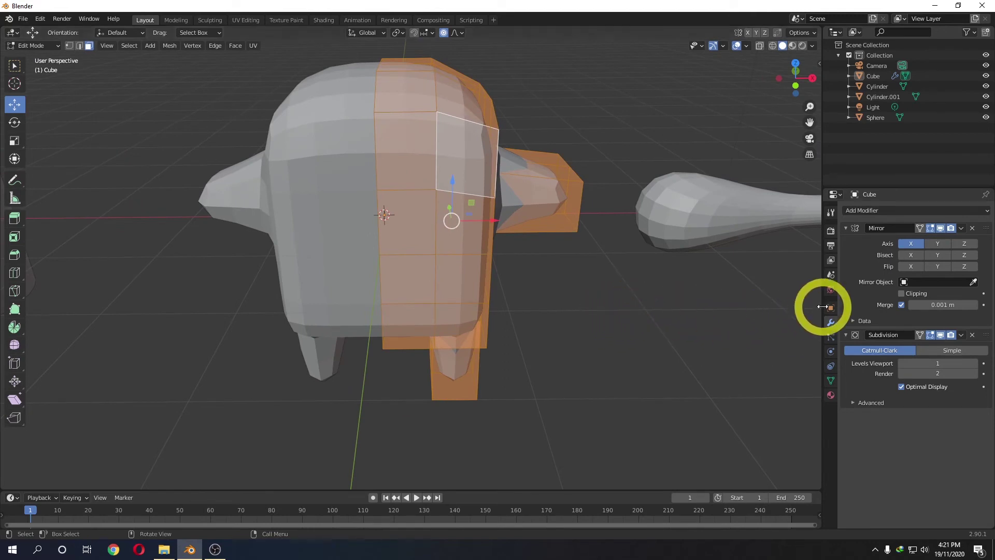
- Compare the Subdivision modifier's Simple and Catmull-Clark types, finishing on Catmull-Clark
left_click(938, 351)
left_click(901, 350)
left_click(934, 350)
left_click(910, 350)
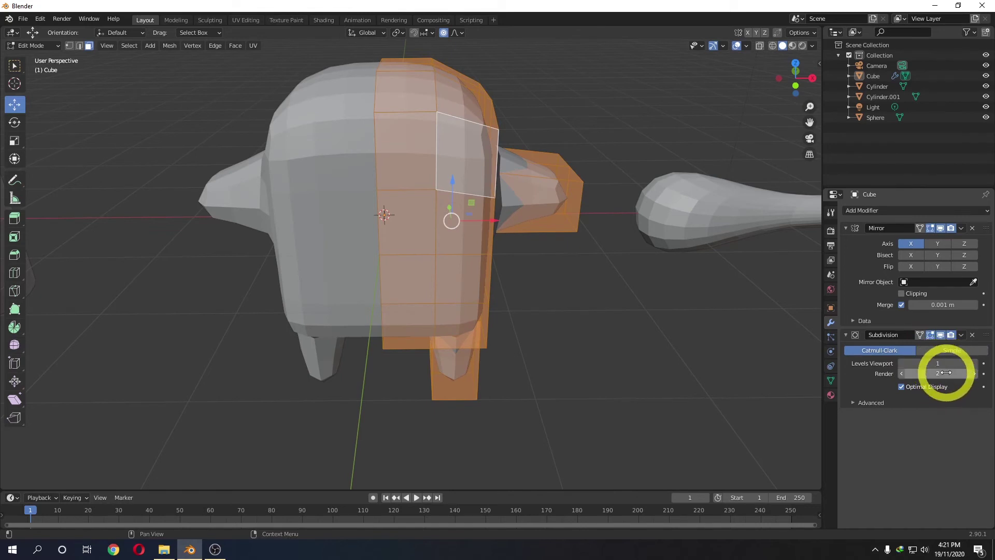
- Set the Subdivision modifier's render levels to 3 and viewport levels to 2
left_click(974, 374)
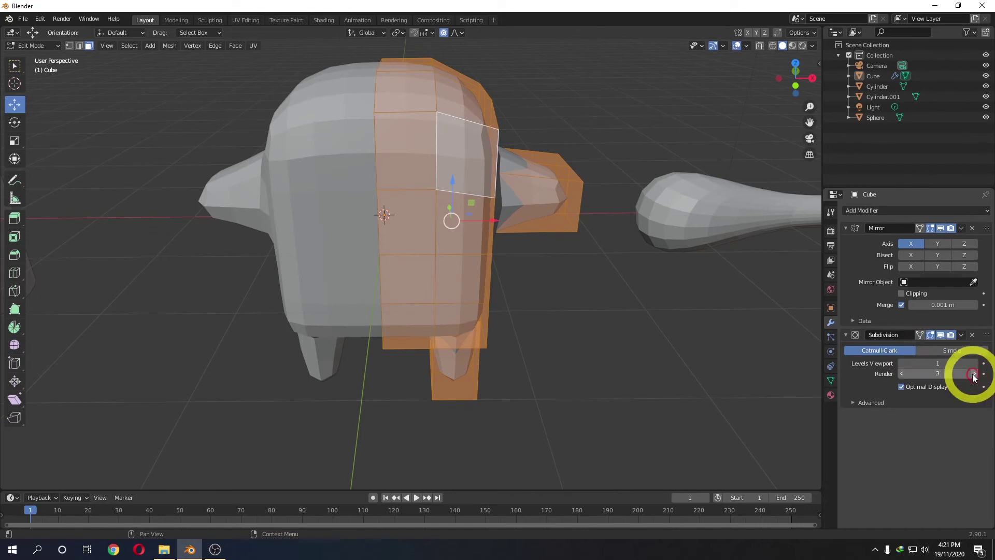
left_click(974, 363)
middle_click_drag(709, 289, 586, 270)
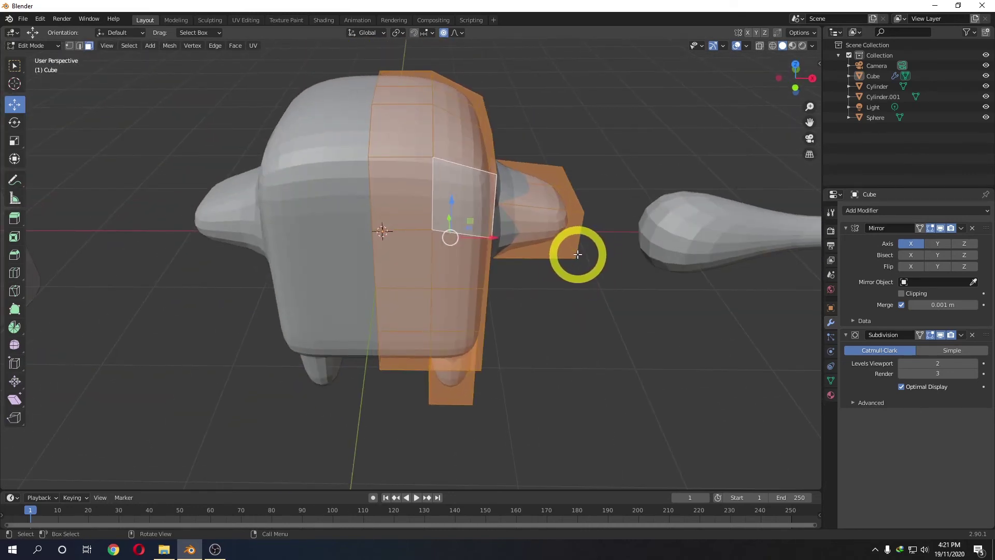
left_click(936, 335)
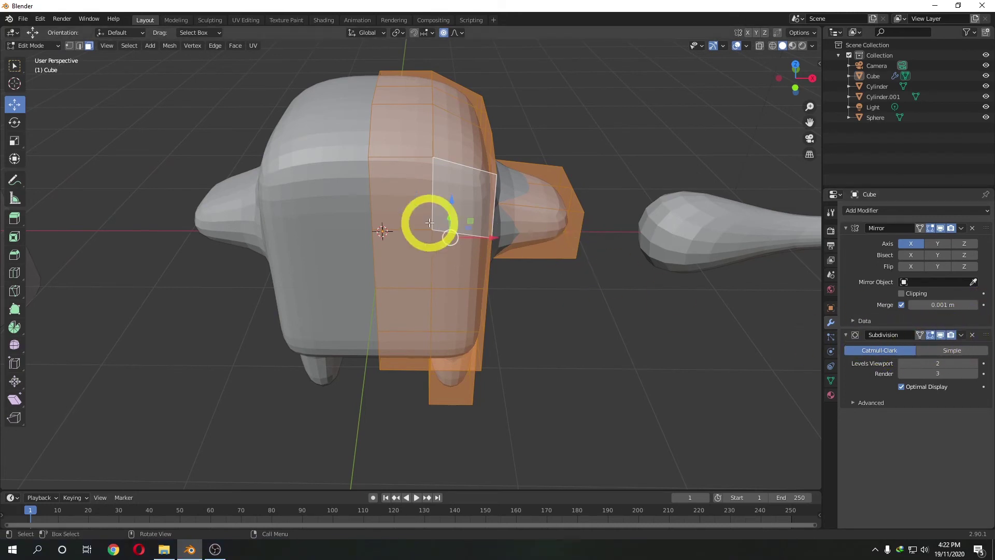
middle_click_drag(396, 213, 436, 207)
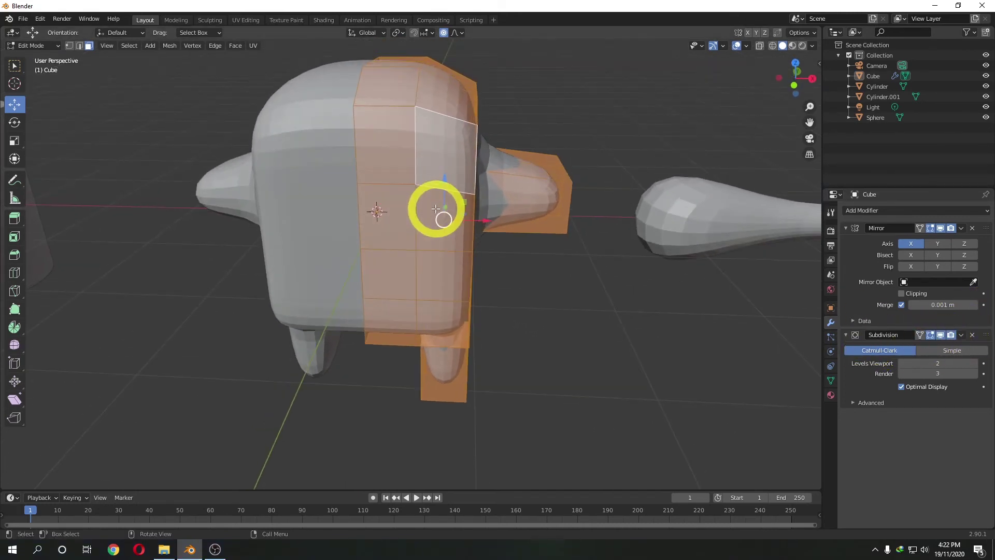
left_click(963, 318)
left_click(963, 335)
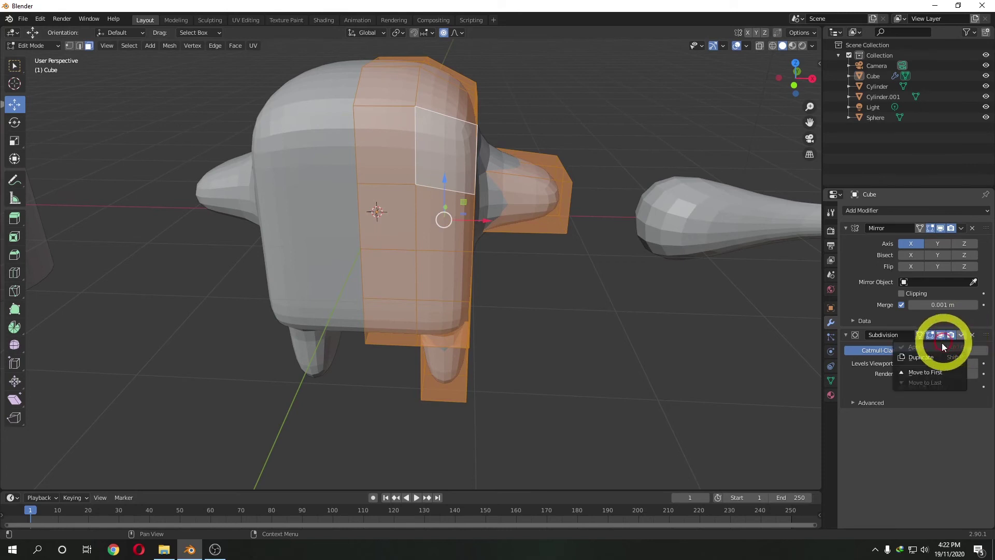
left_click(211, 91)
- Switch the cube to Object Mode and apply its Subdivision and Mirror modifiers
left_click(50, 45)
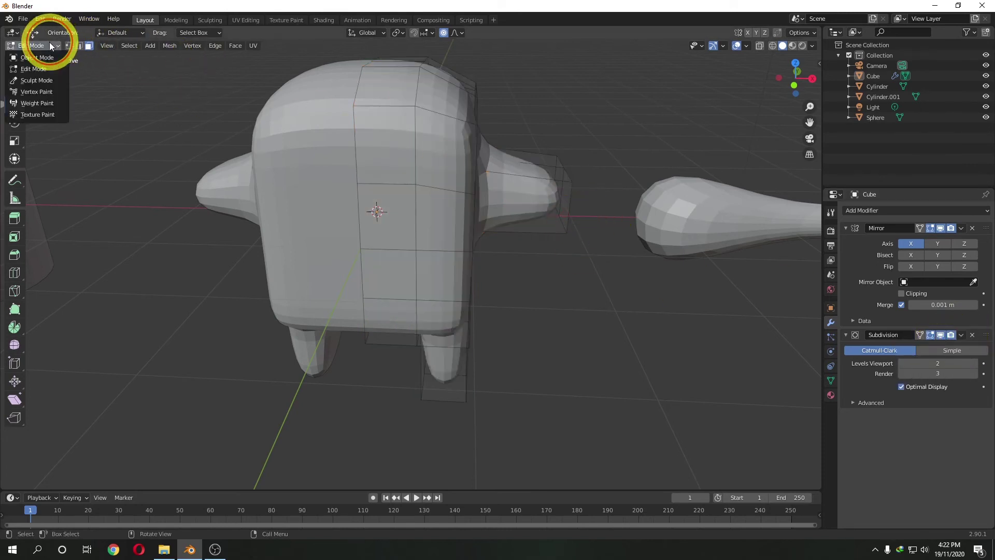
left_click(45, 57)
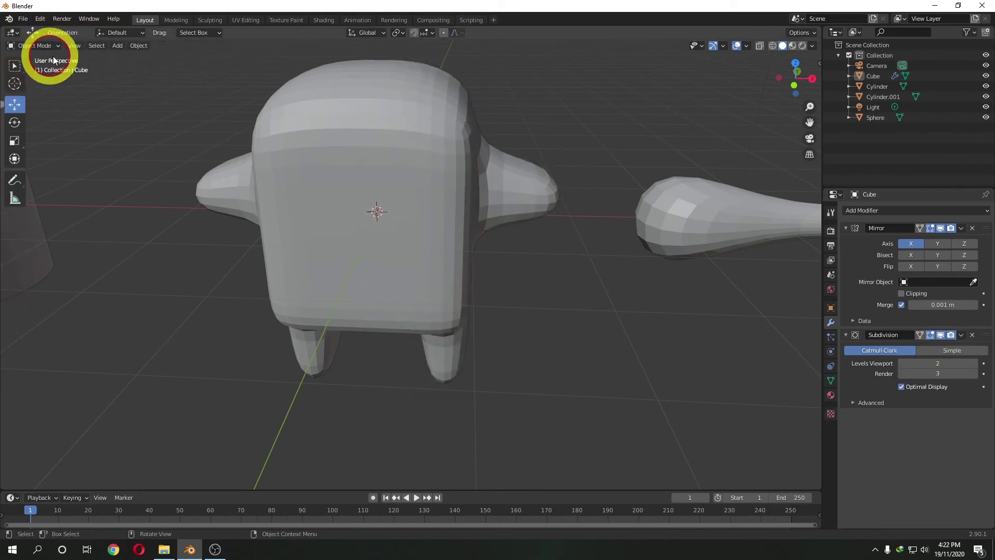
left_click(962, 334)
left_click(936, 348)
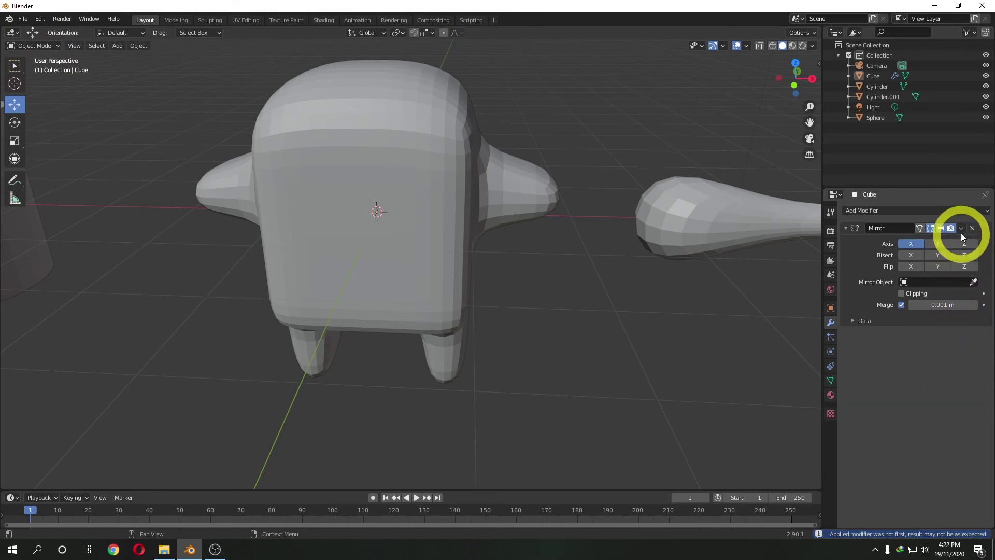
left_click(948, 239)
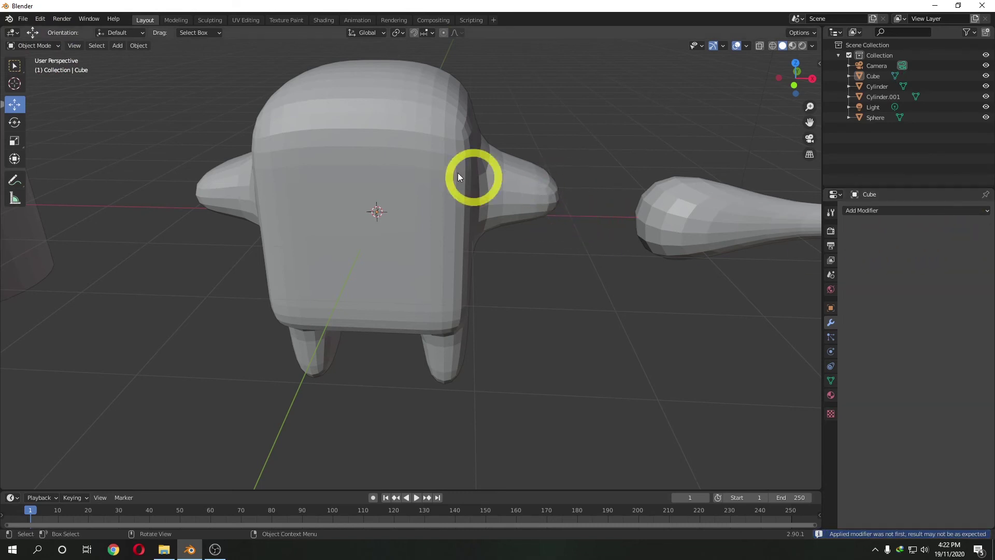
- Return the cube to Edit Mode and select one small face near the middle of the body's front
left_click(34, 46)
left_click(36, 66)
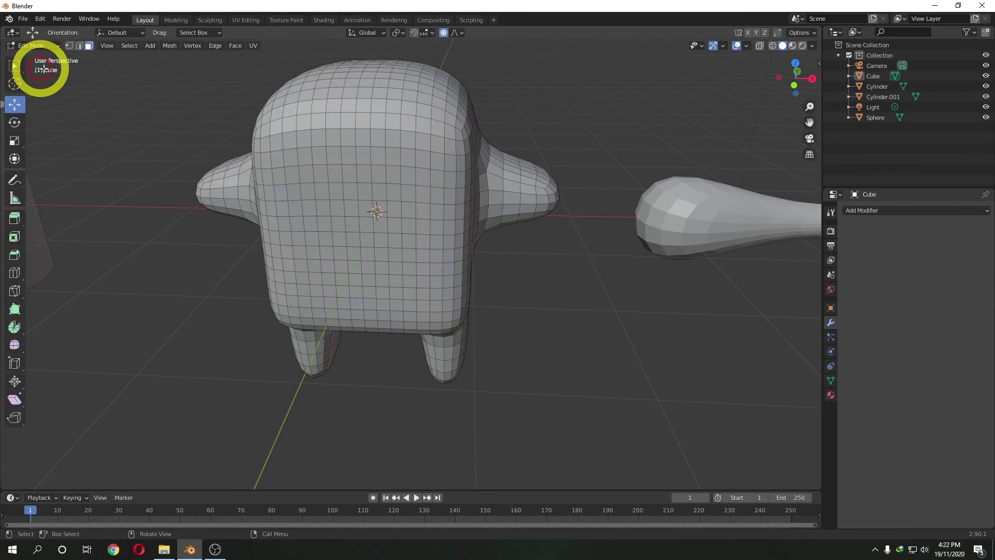
left_click(406, 181)
left_click(394, 207)
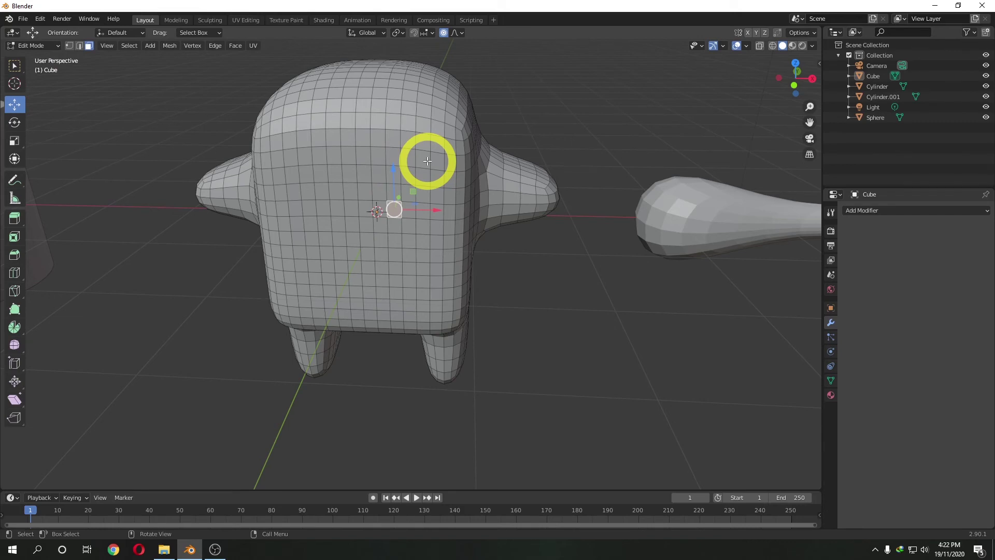
mouse_move(380, 157)
middle_mouse_down()
mouse_move(335, 158)
mouse_move(404, 151)
mouse_move(371, 160)
middle_mouse_up()
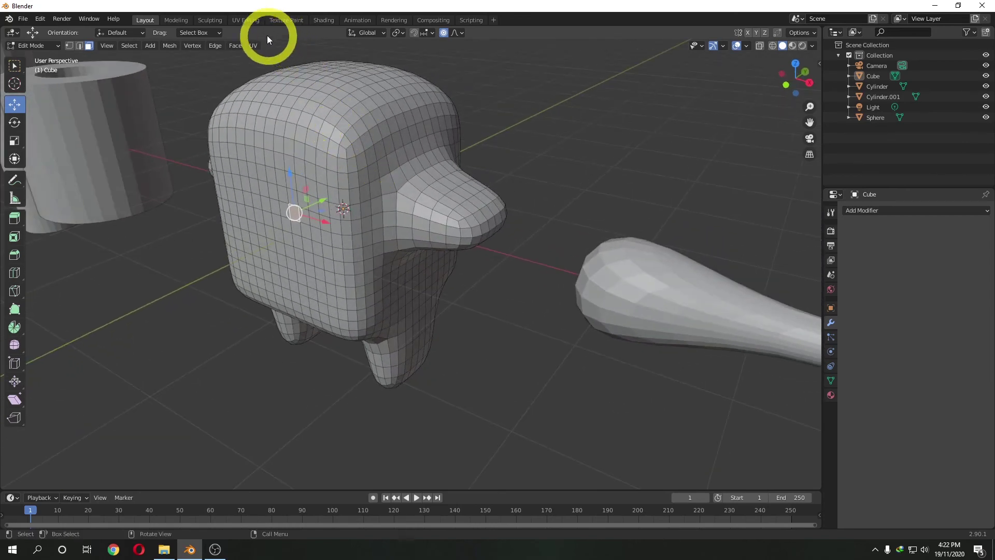
- Open the UV Editing workspace and select all faces of the character mesh
left_click(243, 20)
middle_click_drag(550, 259, 599, 227)
scroll(599, 227, "up", 4)
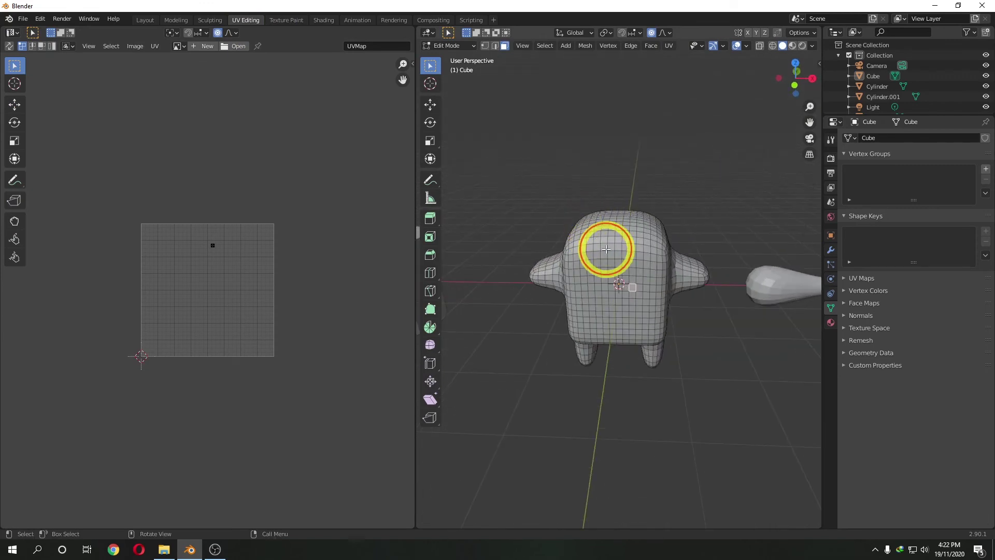
key("a")
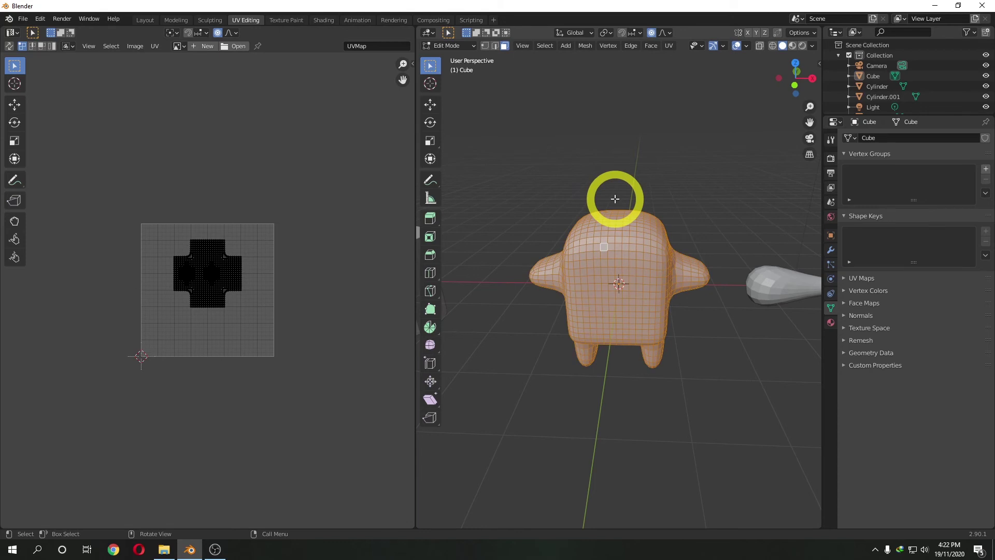
- Unwrap the selected faces with Smart UV Project, keeping the angle limit at 66 and the island margin at 0
left_click(668, 46)
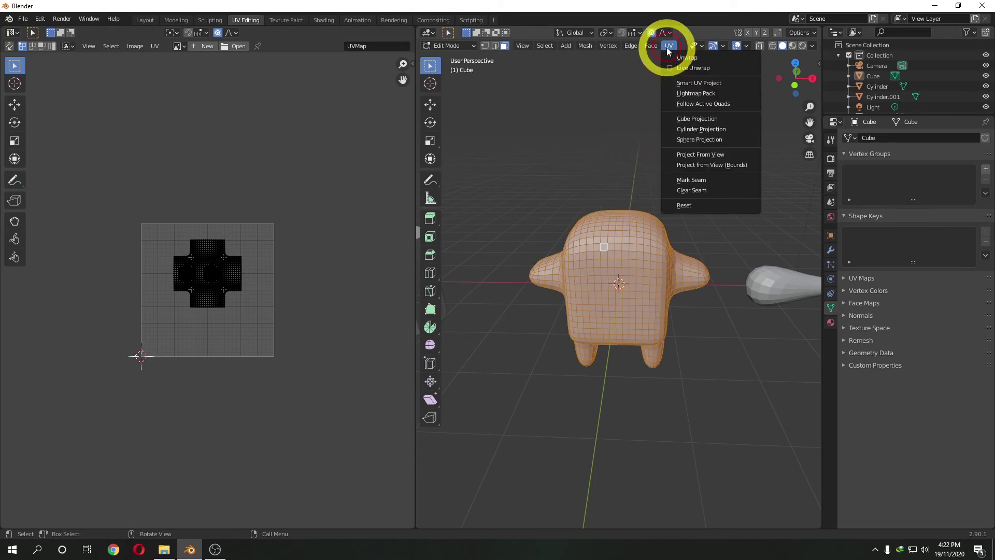
left_click(701, 83)
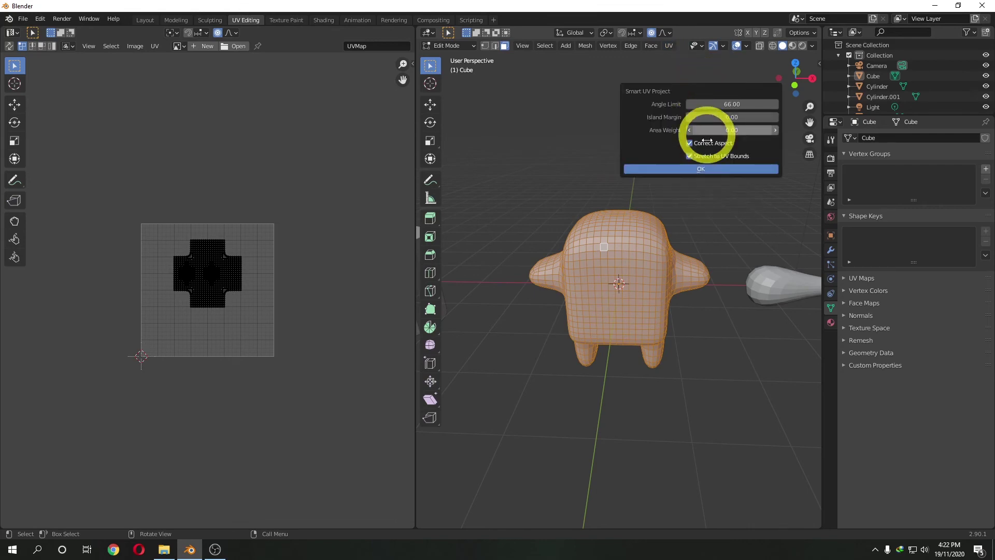
left_click(704, 171)
scroll(318, 265, "up", 3)
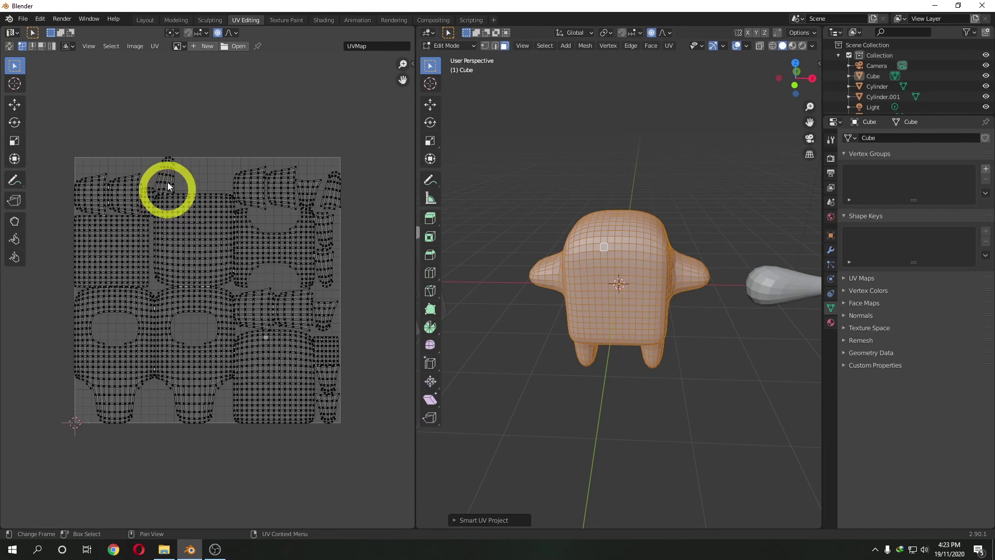
- Export the UV layout as the 1024 × 1024 PNG image CubeBoy.png into the Isekai folder
left_click(155, 47)
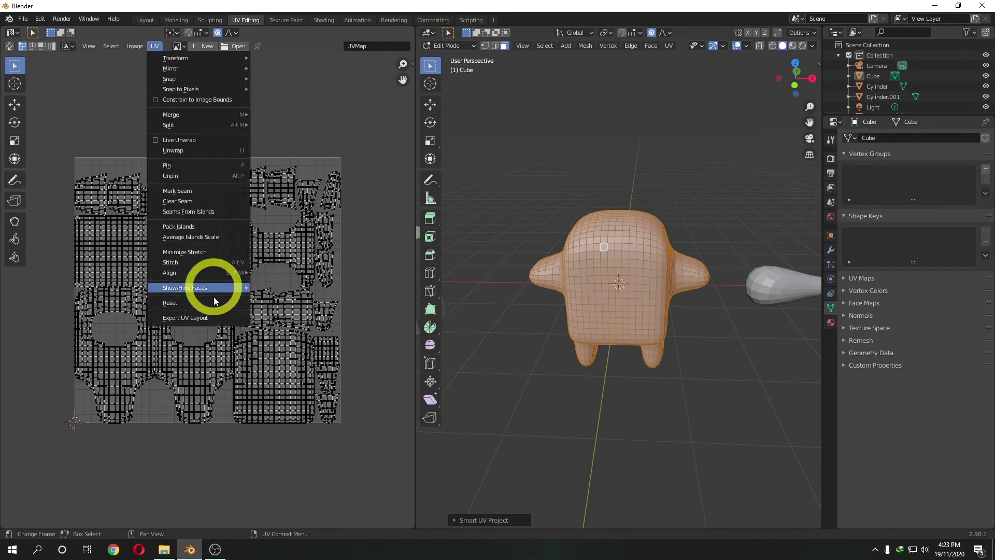
left_click(220, 318)
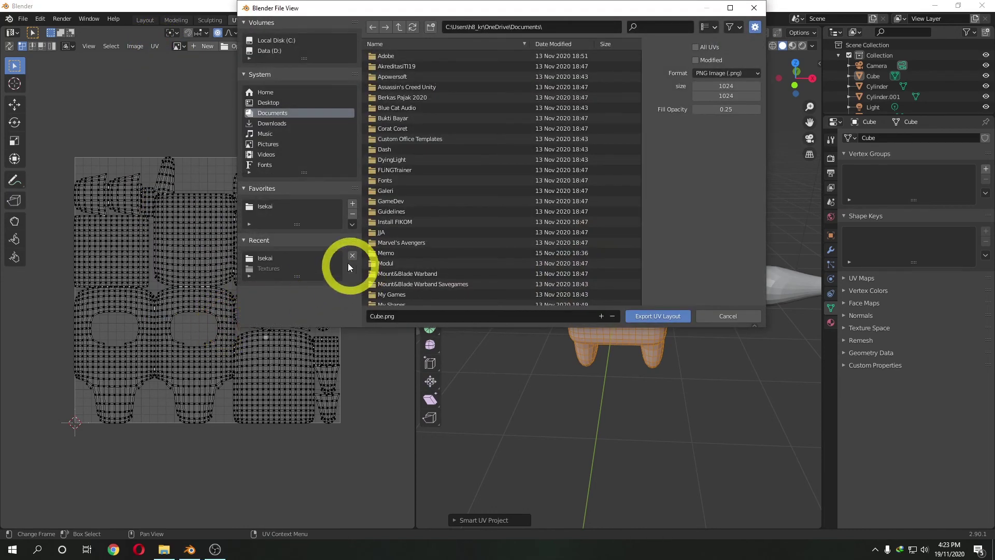
left_click(267, 259)
left_click(414, 316)
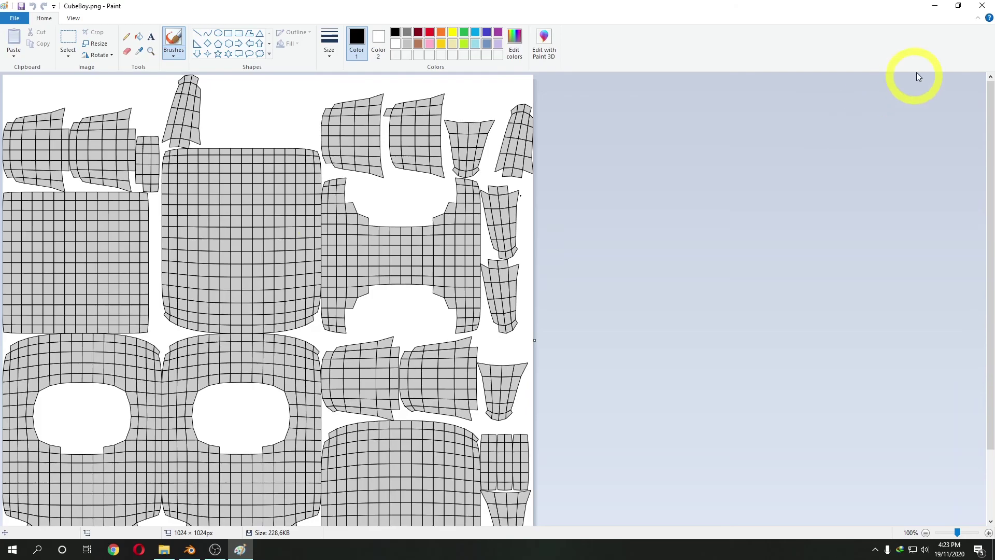
- Minimize the exported image in Paint to return to Blender, and deselect all faces of the character mesh
left_click(933, 8)
left_click(524, 327)
mouse_move(524, 327)
middle_mouse_down()
mouse_move(574, 326)
mouse_move(535, 312)
mouse_move(570, 318)
middle_mouse_up()
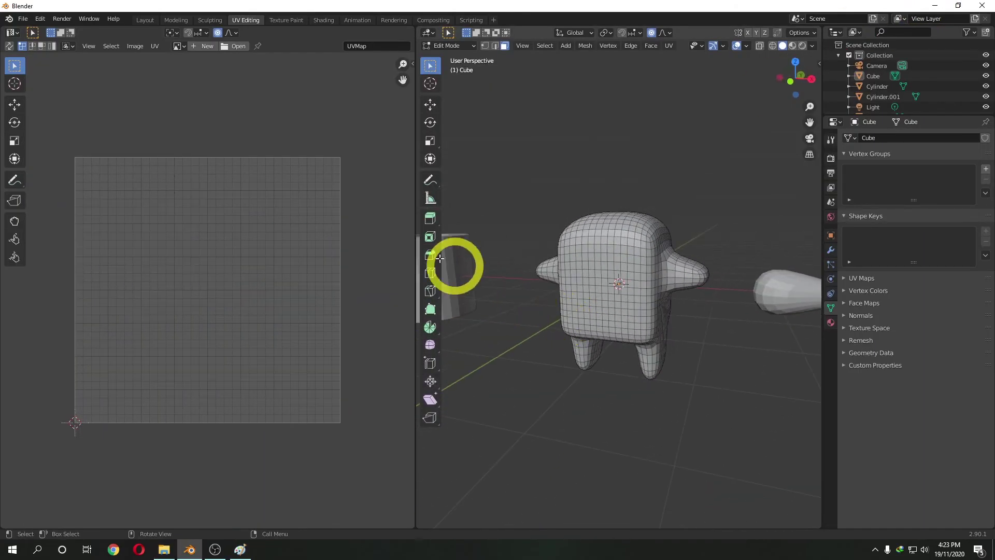
- Examine the character among the other objects in the Layout workspace and its mesh back in the UV Editing workspace
left_click(154, 46)
left_click(144, 20)
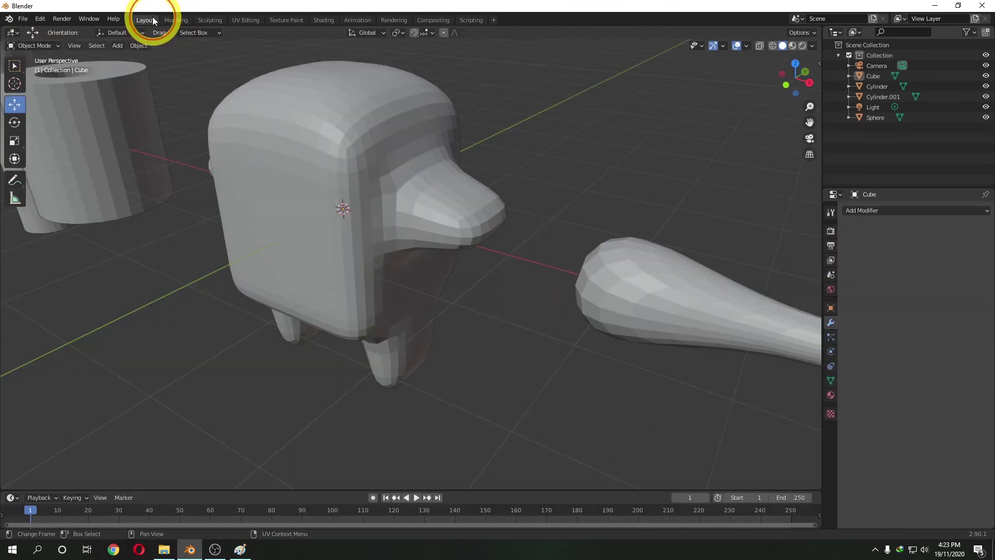
scroll(319, 169, "down", 5)
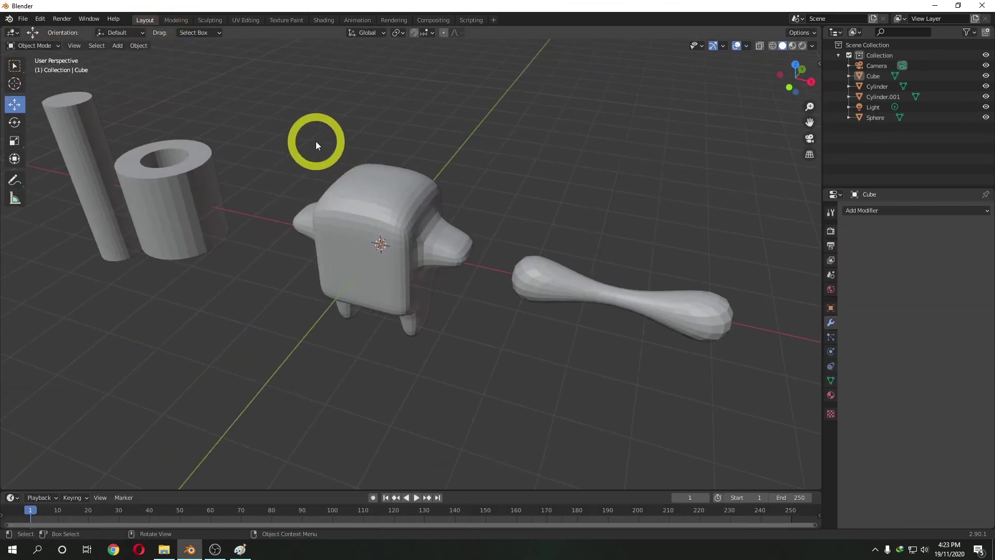
middle_click_drag(511, 286, 431, 255)
scroll(443, 236, "up", 4)
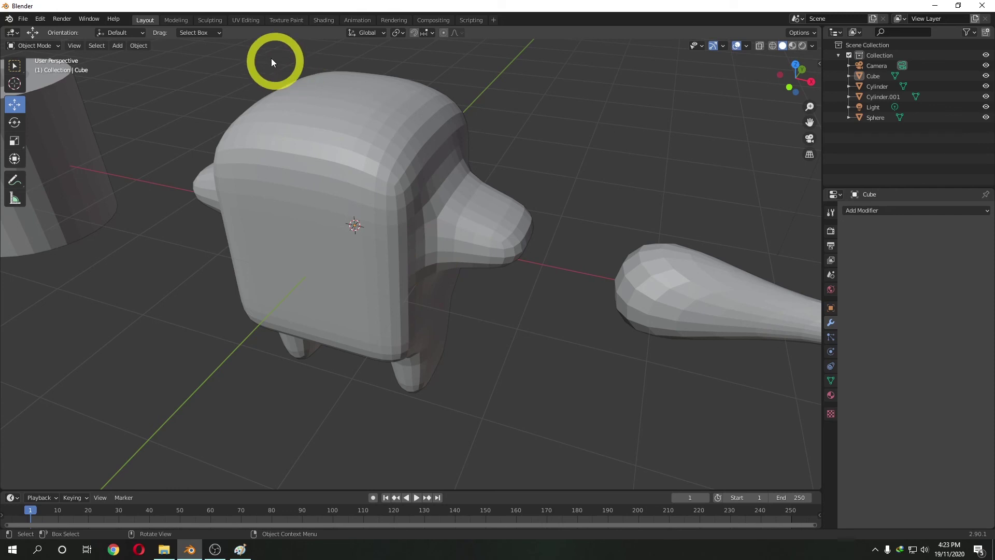
left_click(244, 20)
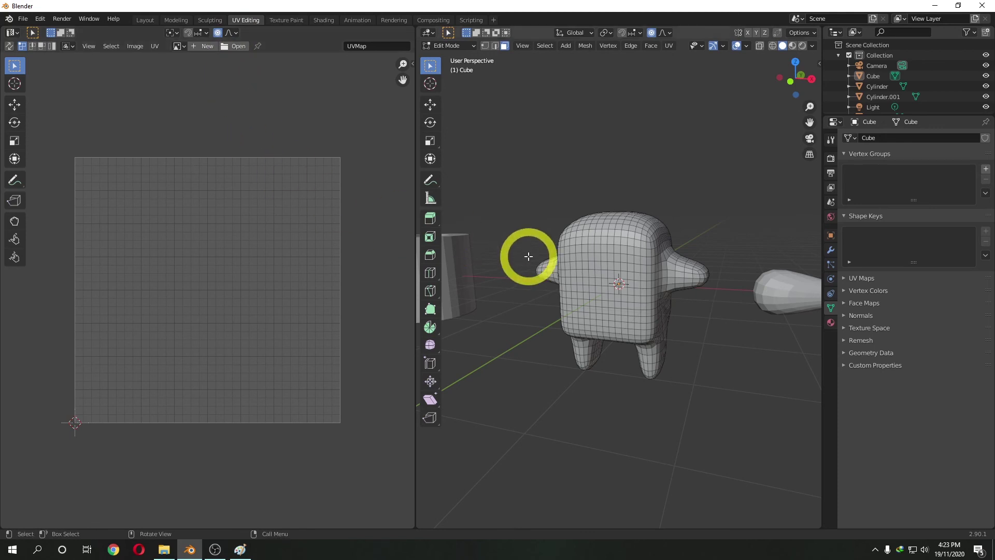
middle_click_drag(521, 265, 595, 272)
scroll(585, 308, "up", 2)
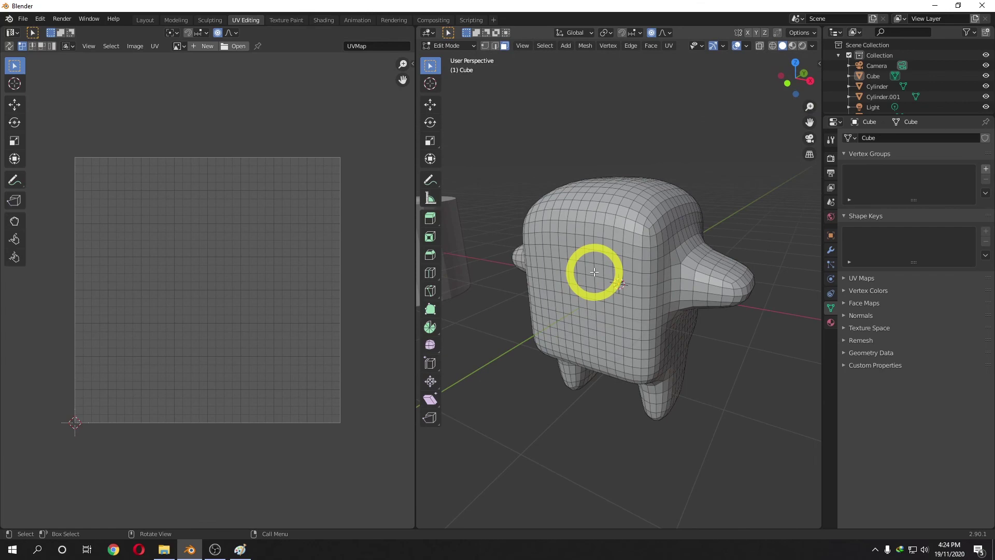